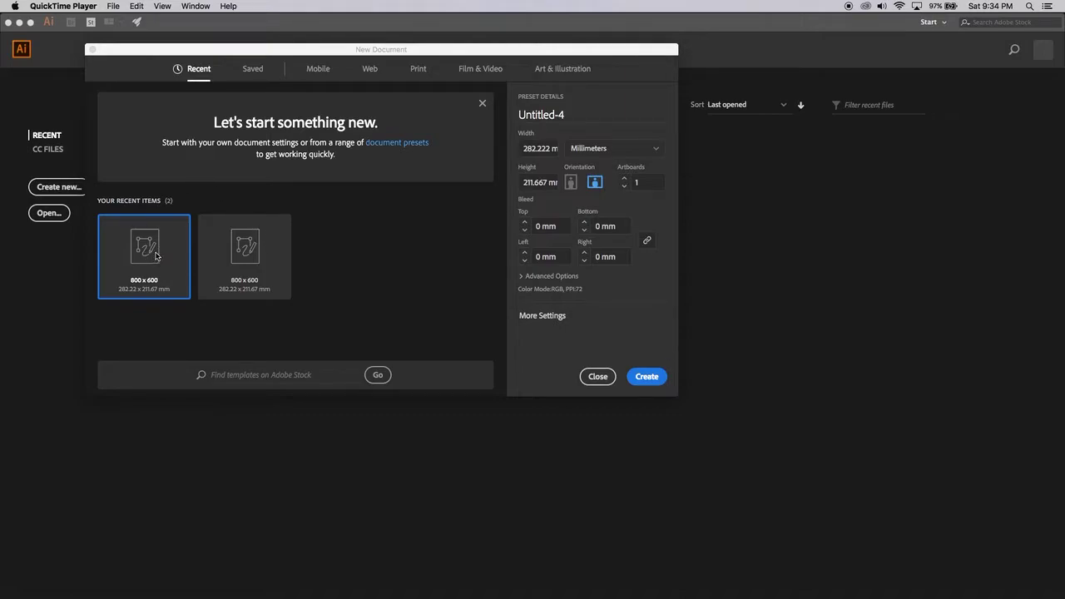
Create the blank 282.222 × 211.667 mm document, Untitled-4
{"action": "left_click", "coordinate": [647, 376]}
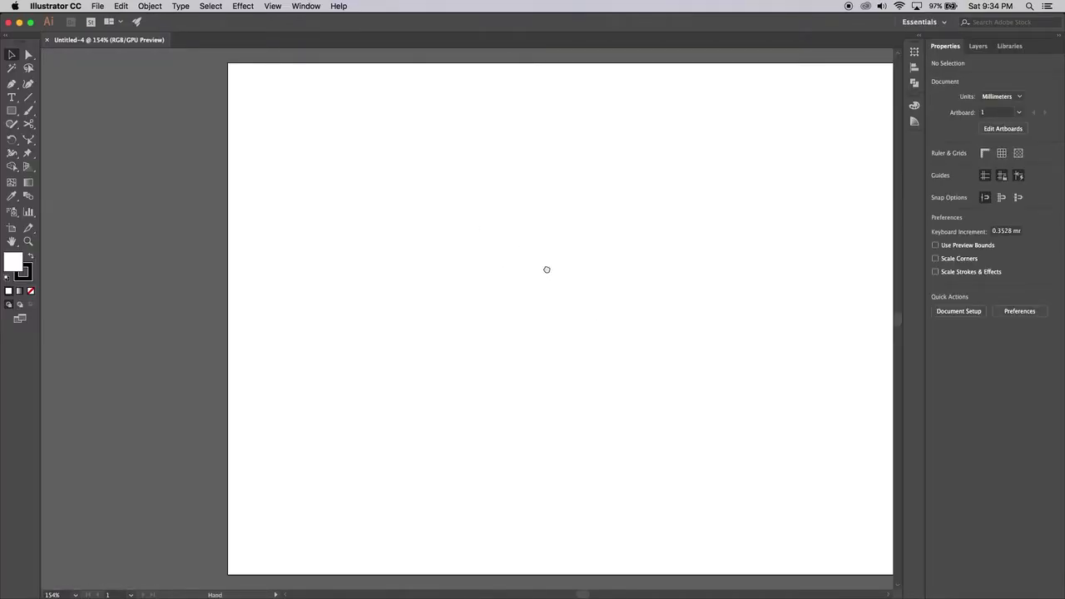
Draw a circle about 37.9 mm across with the Ellipse tool, white fill and 1 pt stroke
{"action": "left_click_drag", "start_coordinate": [547, 269], "coordinate": [492, 271]}
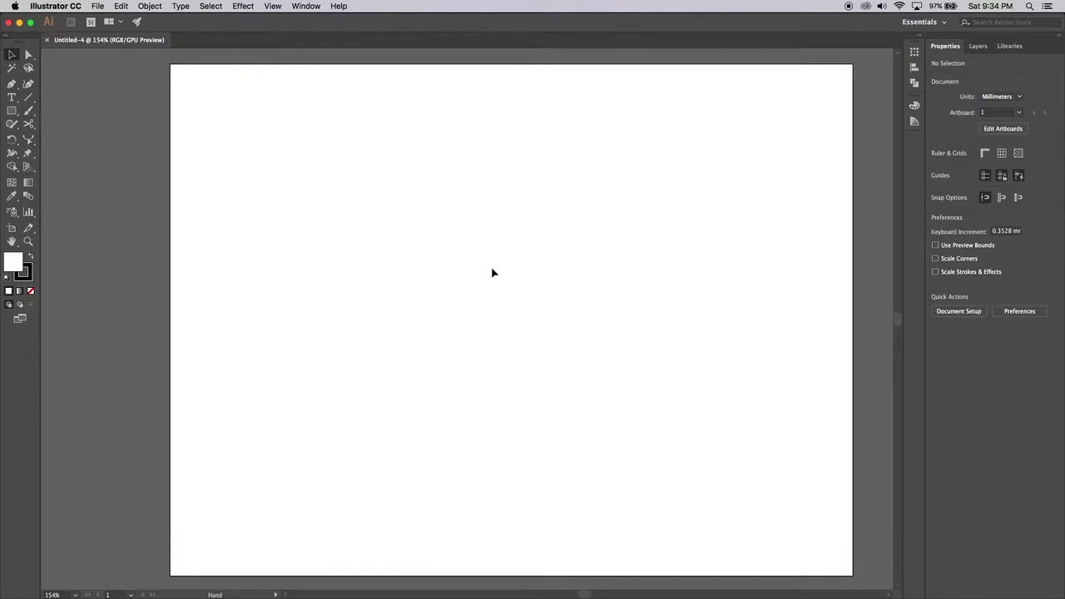
{"action": "left_click", "coordinate": [13, 110]}
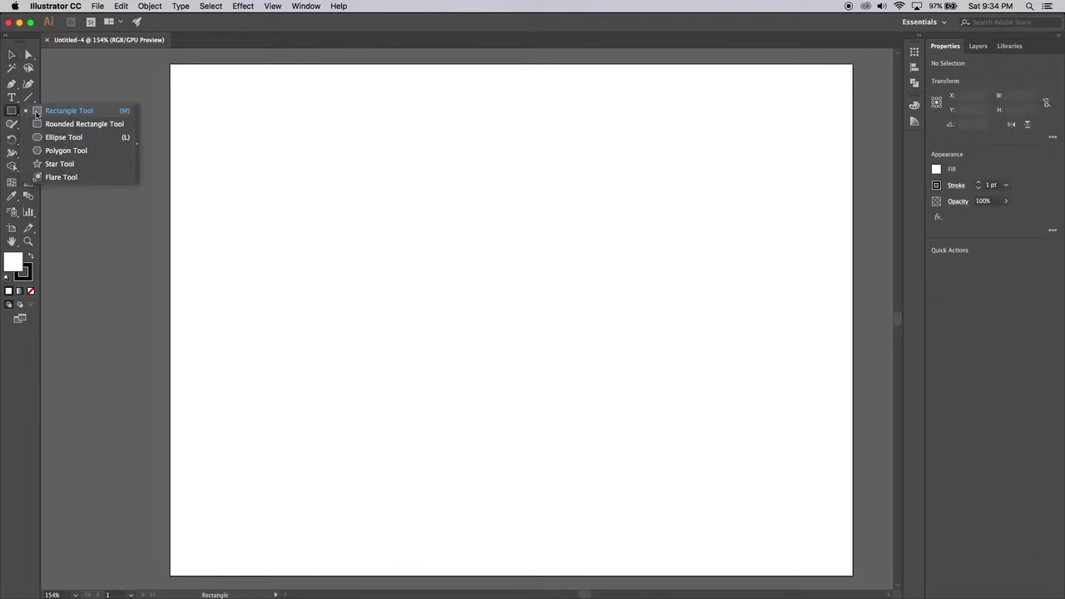
{"action": "left_click", "coordinate": [55, 137]}
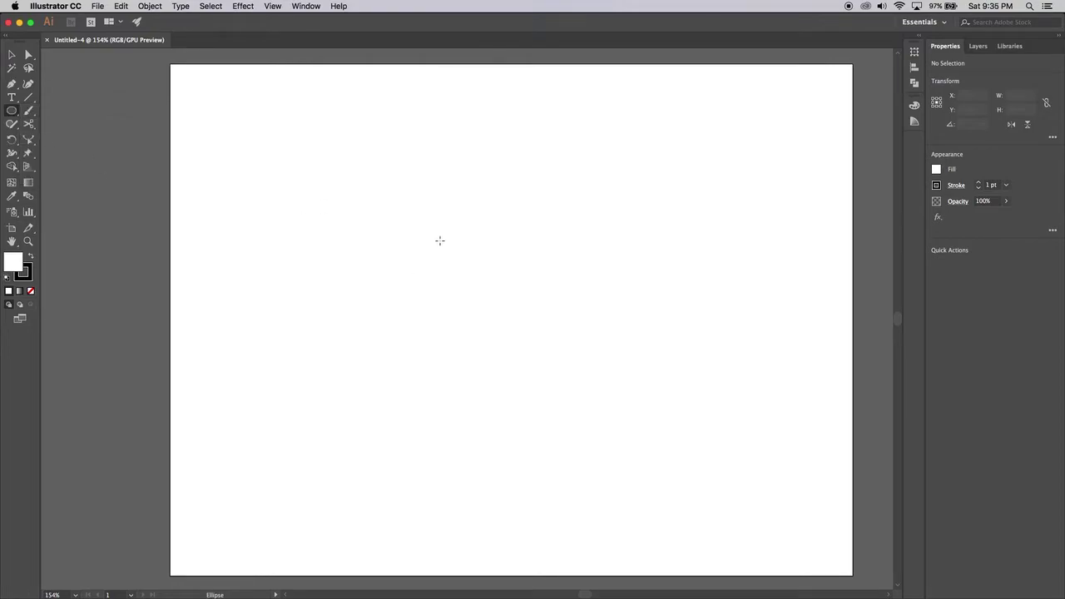
{"action": "left_click_drag", "start_coordinate": [421, 208], "coordinate": [513, 298]}
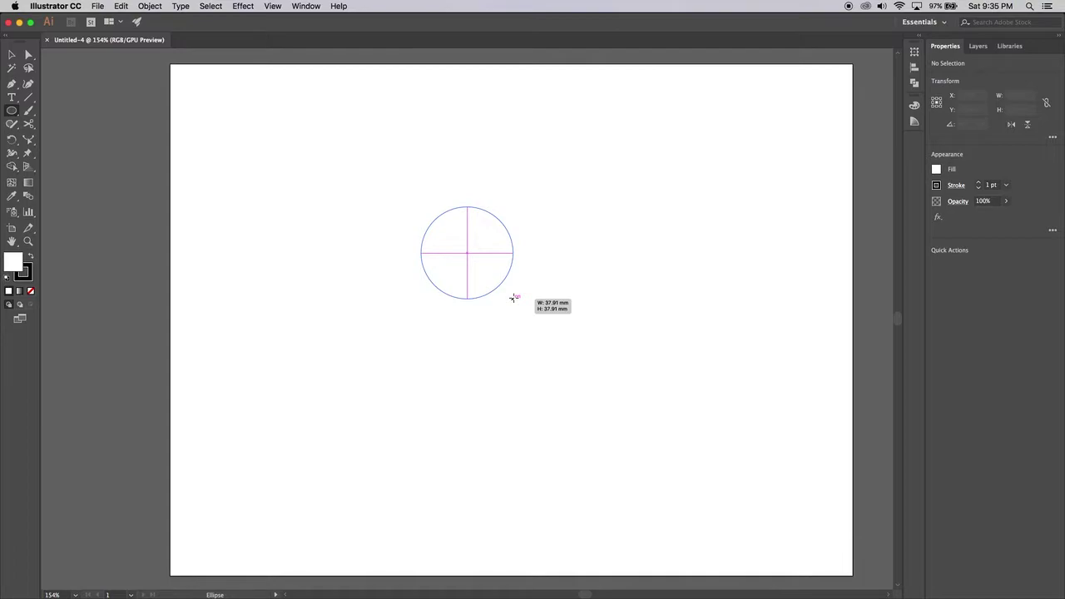
{"action": "left_click_drag", "start_coordinate": [513, 298], "coordinate": [513, 298]}
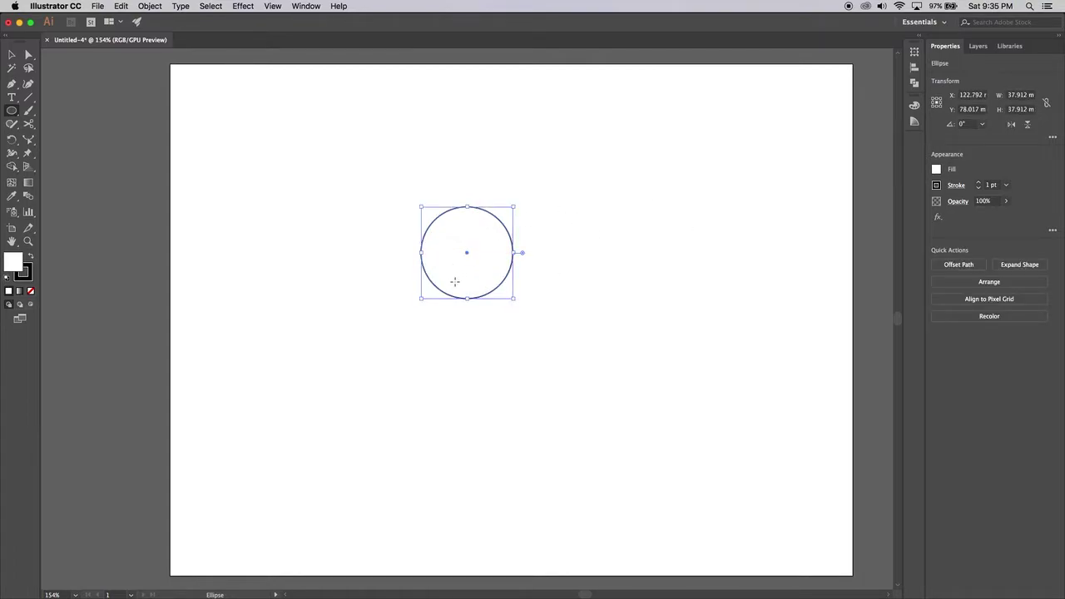
Give the circle a tan fill and no stroke
{"action": "left_click", "coordinate": [938, 185]}
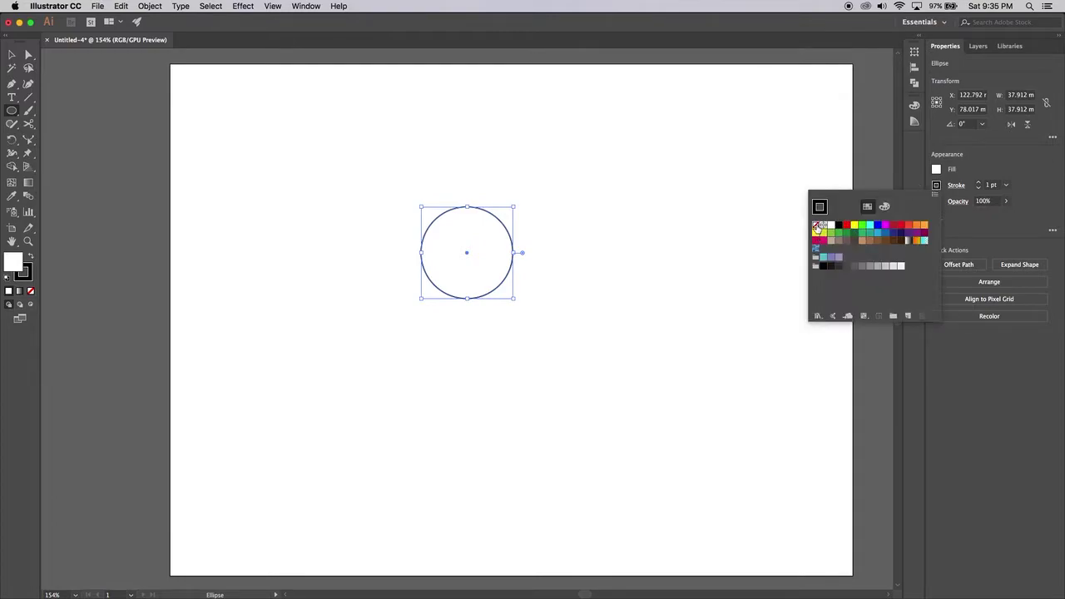
{"action": "left_click", "coordinate": [816, 225]}
{"action": "left_click", "coordinate": [936, 168]}
{"action": "left_click", "coordinate": [935, 169]}
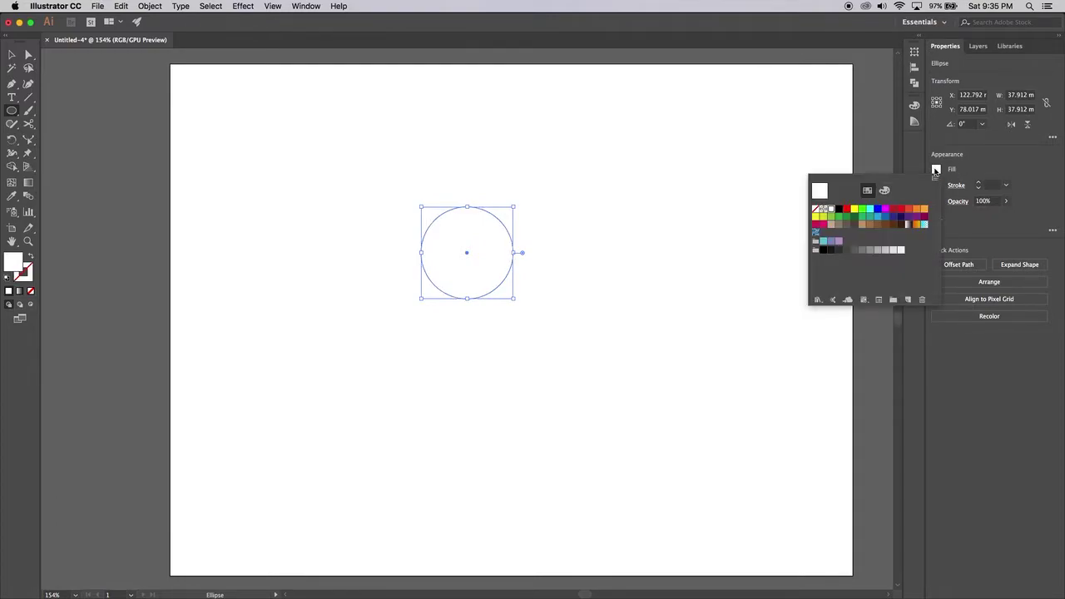
{"action": "left_click", "coordinate": [863, 226]}
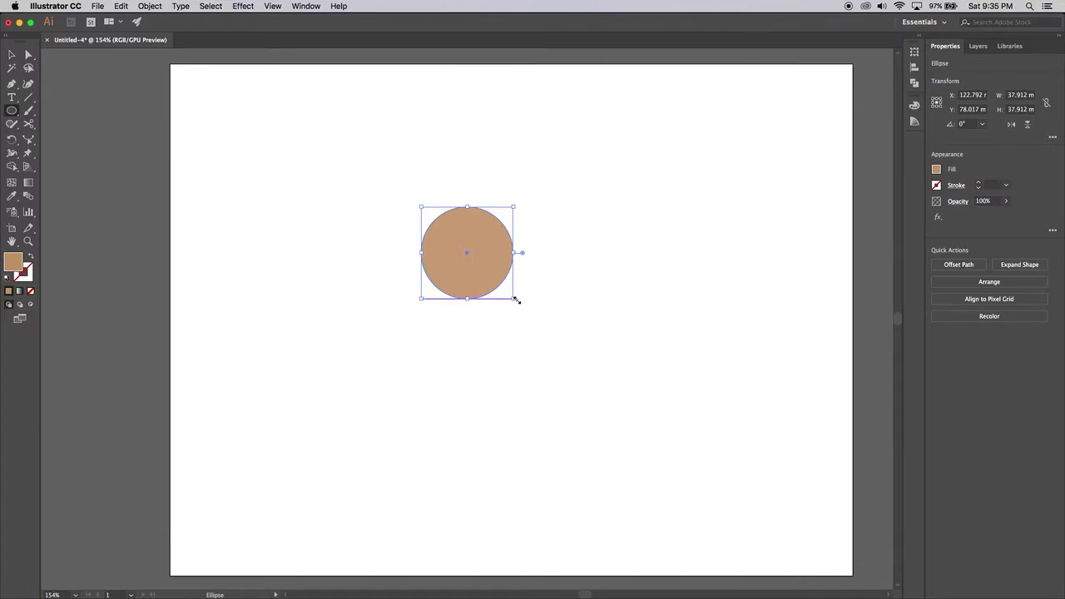
Enlarge the circle to about 89.8 mm and move it toward the artboard centre
{"action": "left_click_drag", "start_coordinate": [516, 300], "coordinate": [656, 426]}
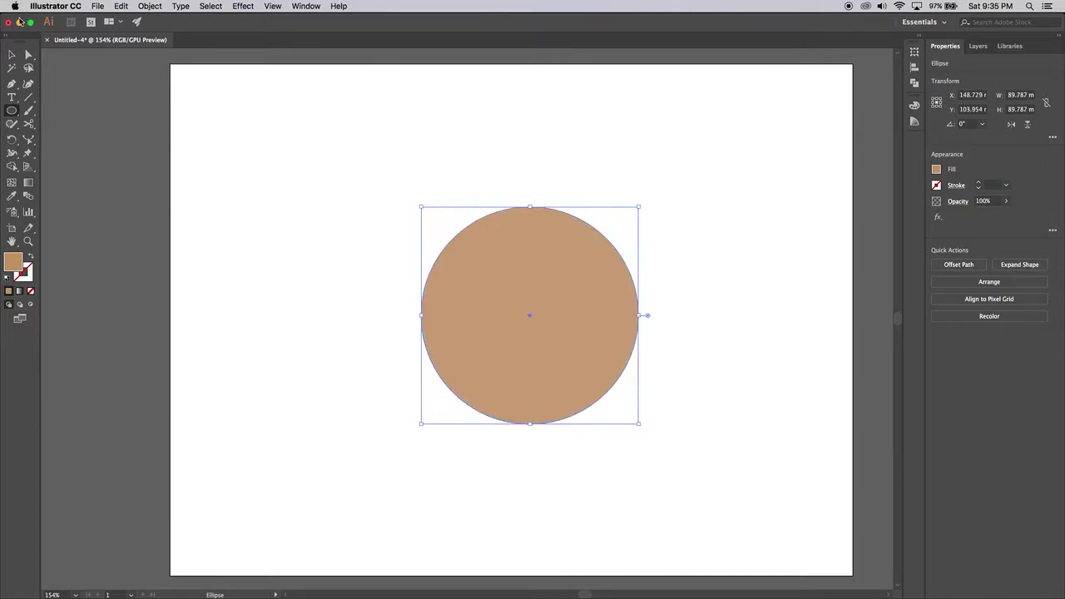
{"action": "left_click", "coordinate": [13, 54]}
{"action": "key", "text": "super+shift+a"}
{"action": "left_click_drag", "start_coordinate": [458, 262], "coordinate": [430, 231]}
{"action": "key", "text": "super+shift+a"}
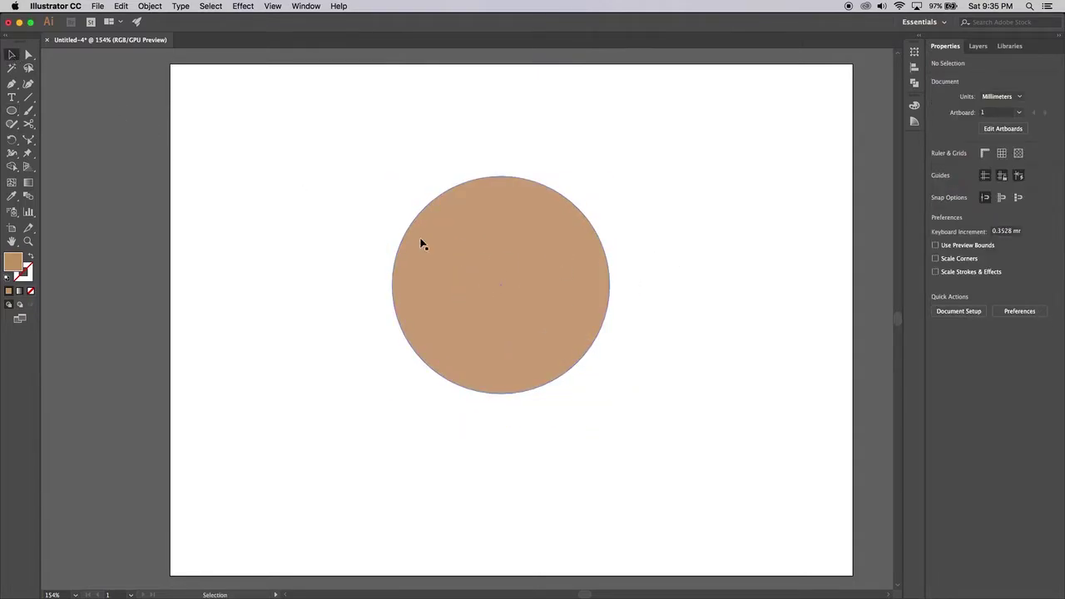
{"action": "left_click", "coordinate": [485, 245]}
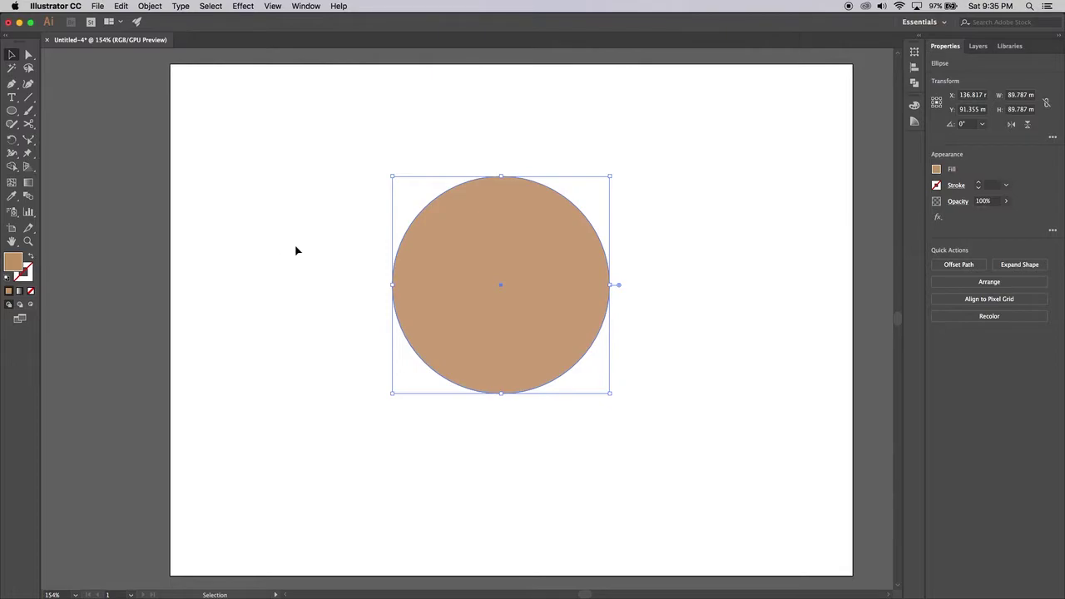
Cut the circle at its left and right anchor points with the Scissors tool
{"action": "left_click", "coordinate": [31, 126]}
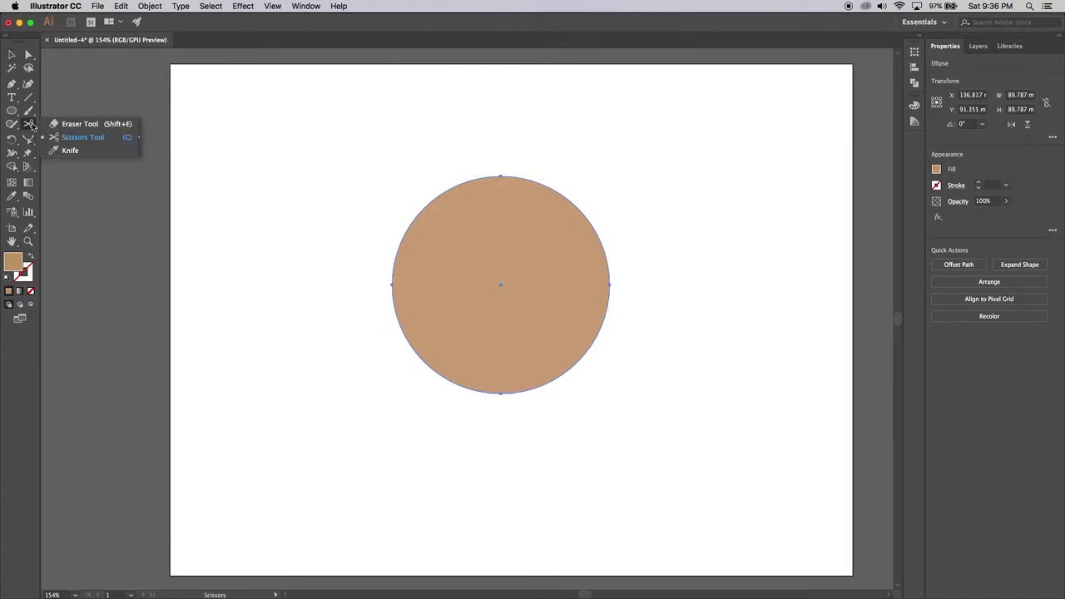
{"action": "left_click", "coordinate": [40, 125]}
{"action": "left_click", "coordinate": [31, 126]}
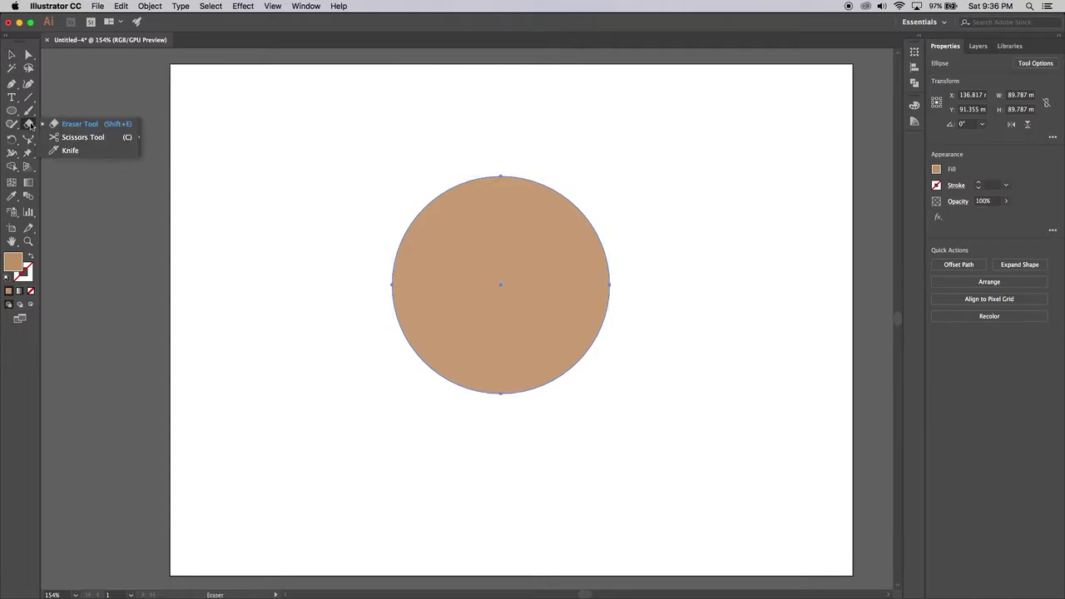
{"action": "left_click", "coordinate": [84, 137]}
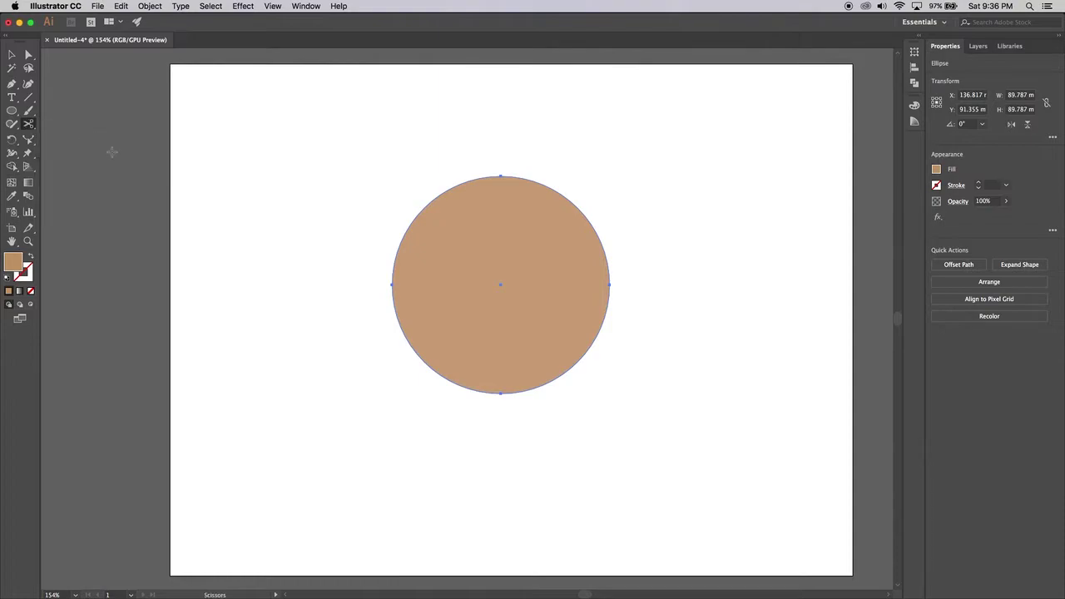
{"action": "left_click", "coordinate": [392, 284]}
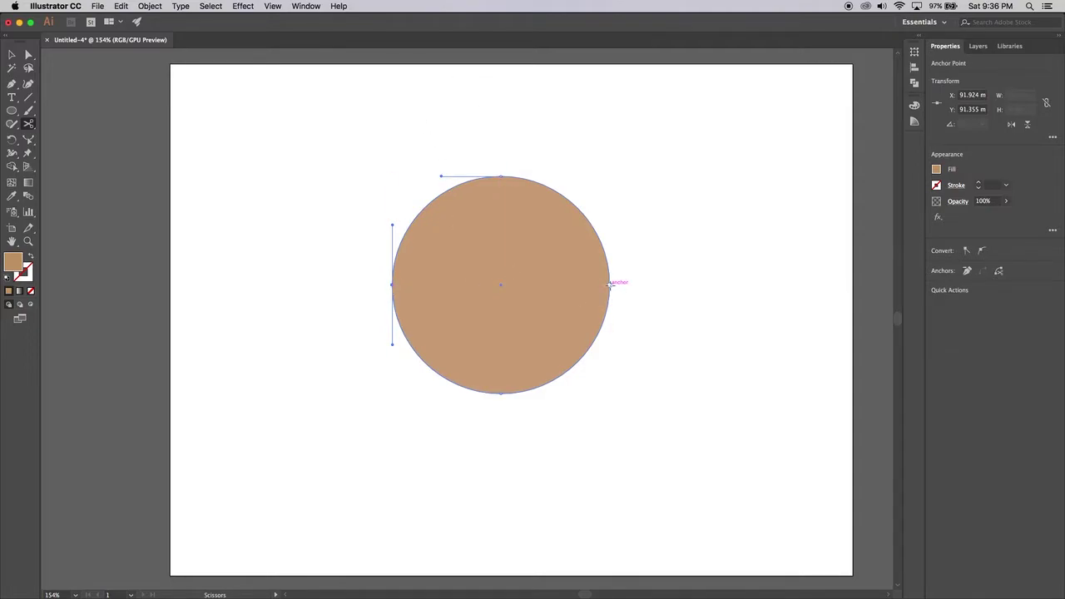
{"action": "left_click", "coordinate": [611, 285]}
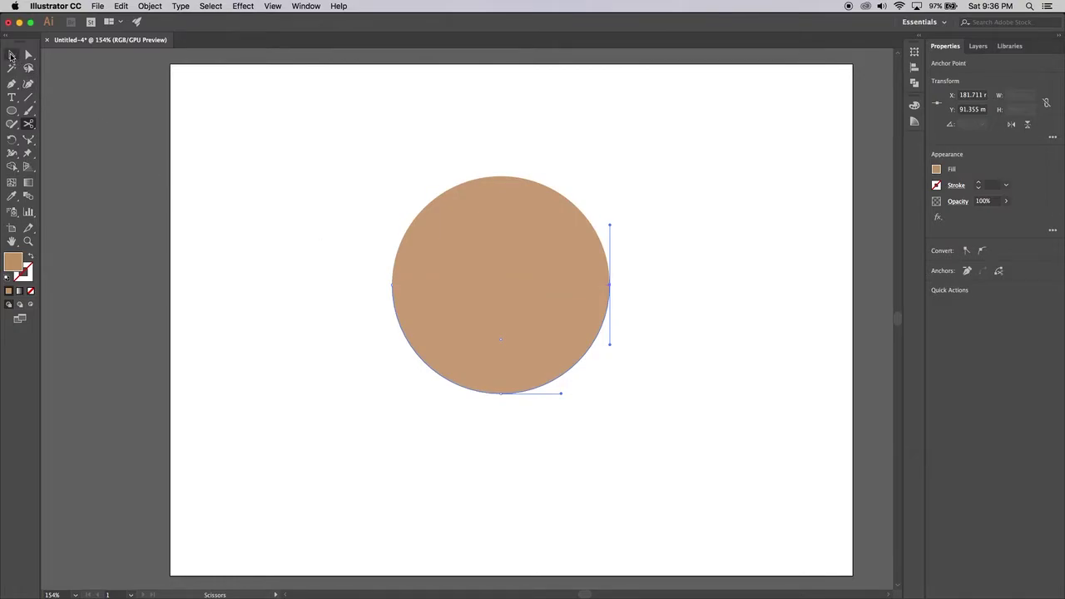
Move the upper half up and the lower half down to open a gap
{"action": "left_click", "coordinate": [11, 55]}
{"action": "left_click", "coordinate": [466, 238]}
{"action": "left_click", "coordinate": [530, 309]}
{"action": "left_click_drag", "start_coordinate": [541, 258], "coordinate": [540, 241]}
{"action": "left_click", "coordinate": [672, 240]}
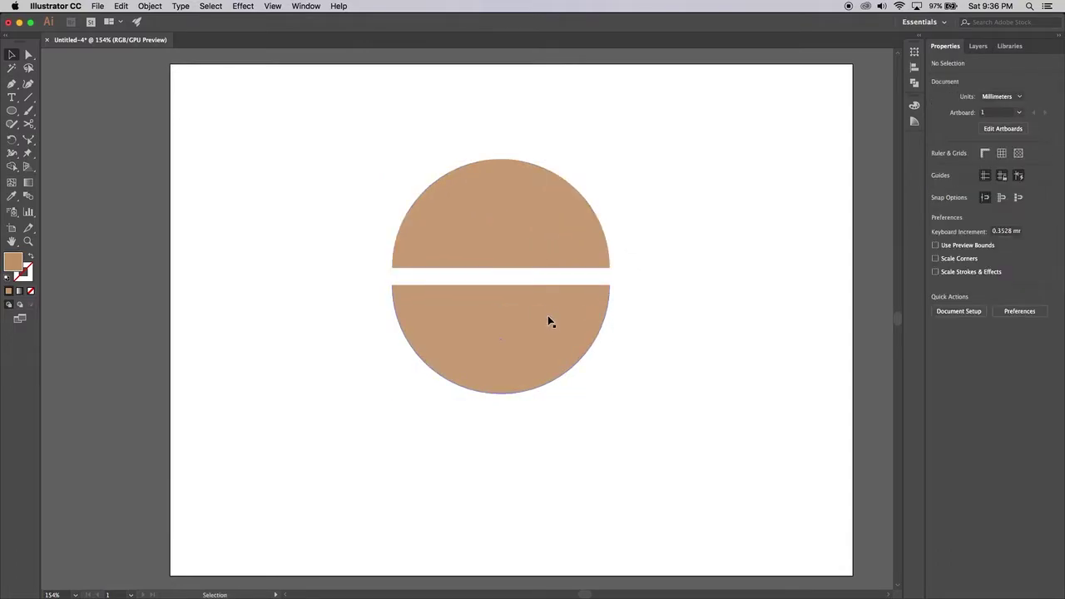
{"action": "left_click_drag", "start_coordinate": [549, 317], "coordinate": [548, 331]}
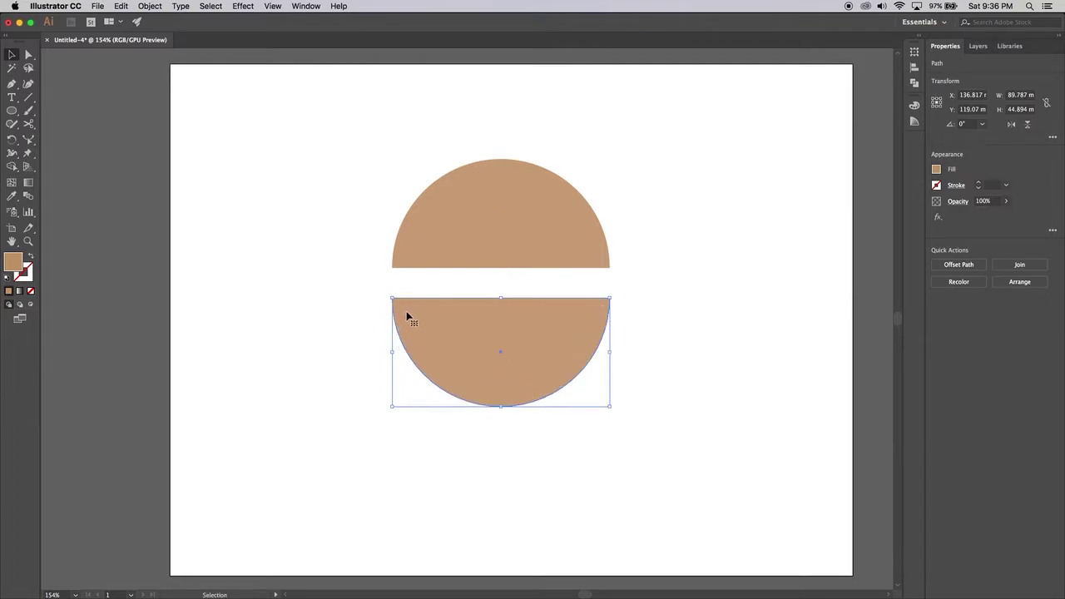
Give the lower half a black outline
{"action": "left_click", "coordinate": [937, 186]}
{"action": "left_click", "coordinate": [838, 227]}
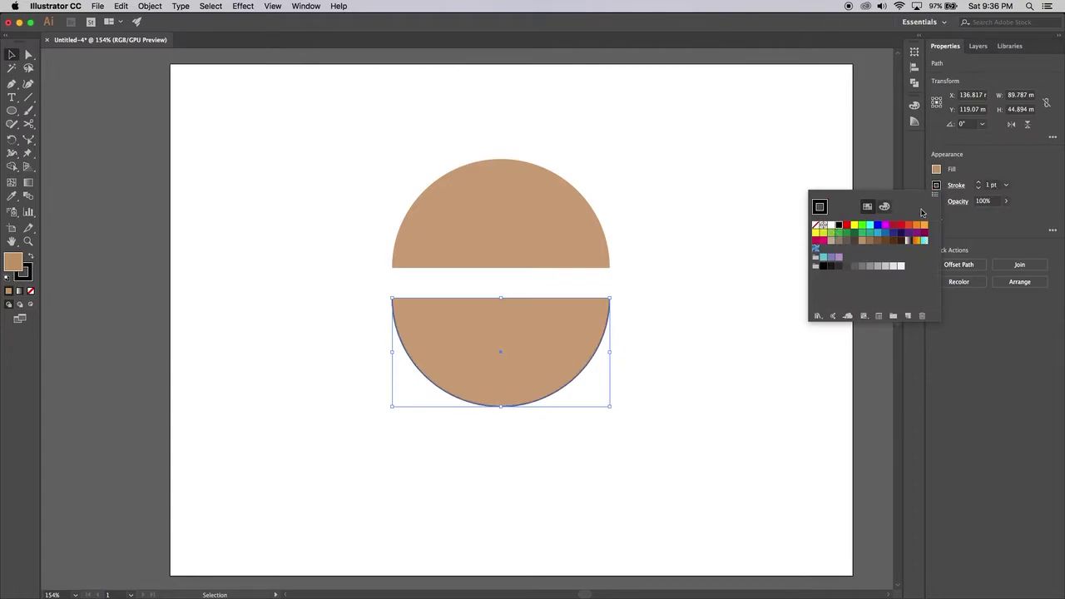
{"action": "left_click", "coordinate": [939, 186]}
{"action": "left_click", "coordinate": [743, 319]}
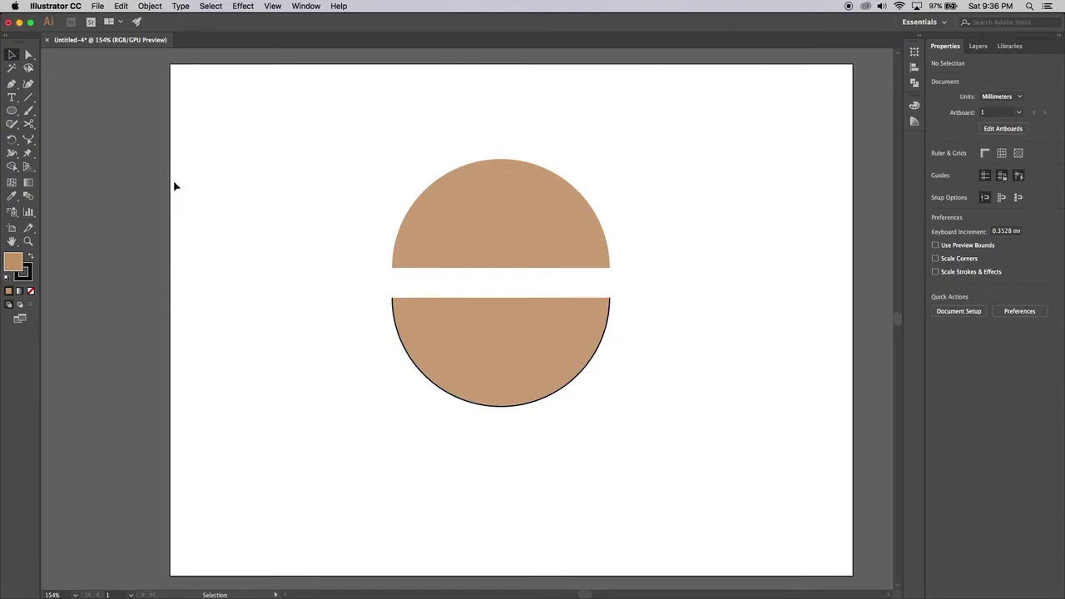
Close both halves' paths with straight edges across their cut sides using the Pen tool
{"action": "left_click", "coordinate": [13, 86]}
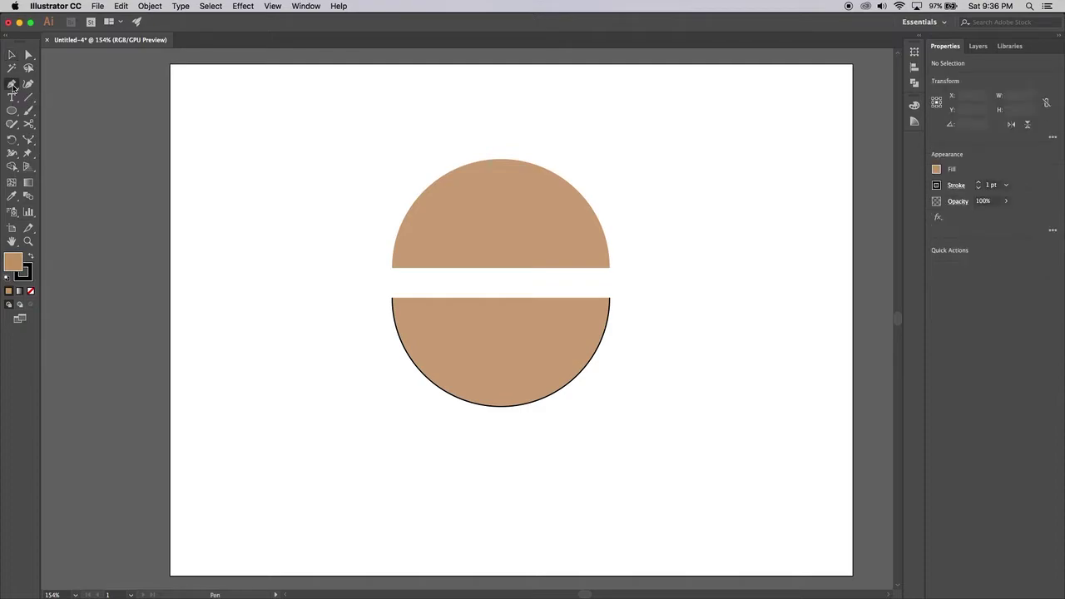
{"action": "left_click", "coordinate": [394, 301]}
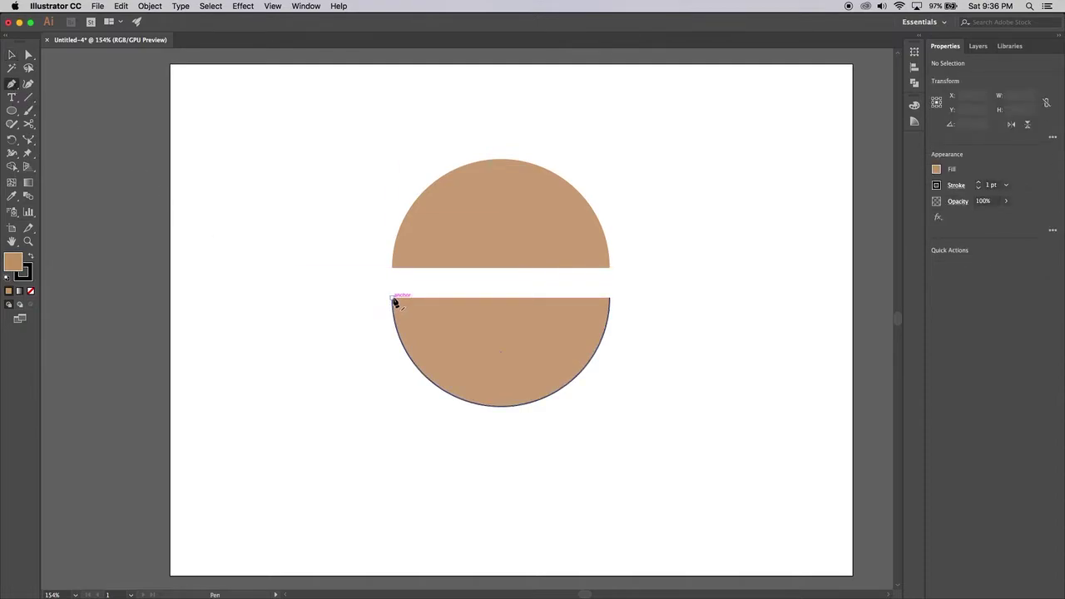
{"action": "left_click", "coordinate": [394, 300]}
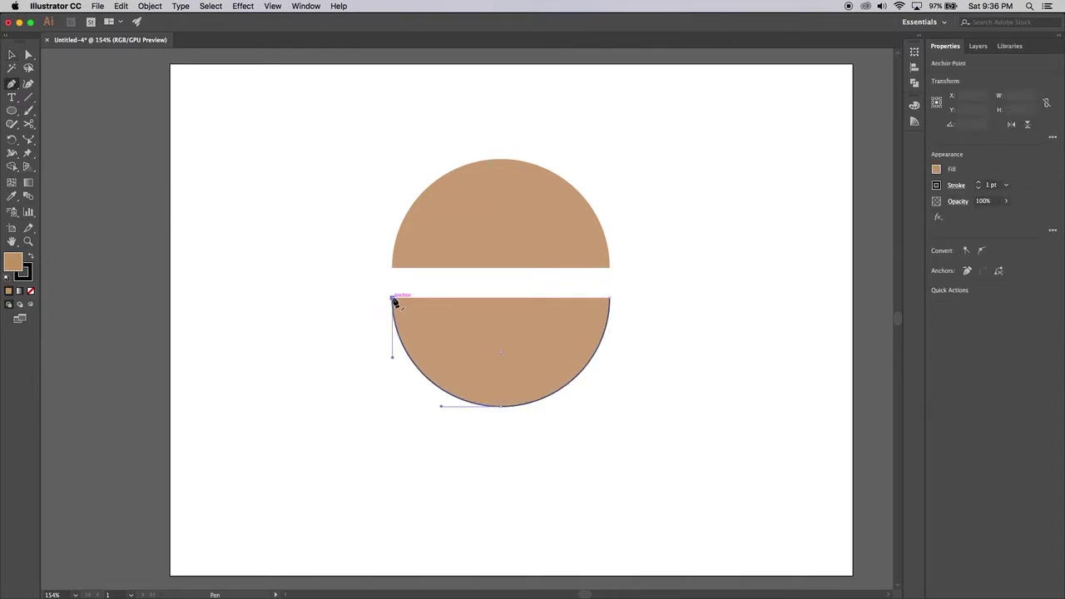
{"action": "left_click", "coordinate": [612, 299]}
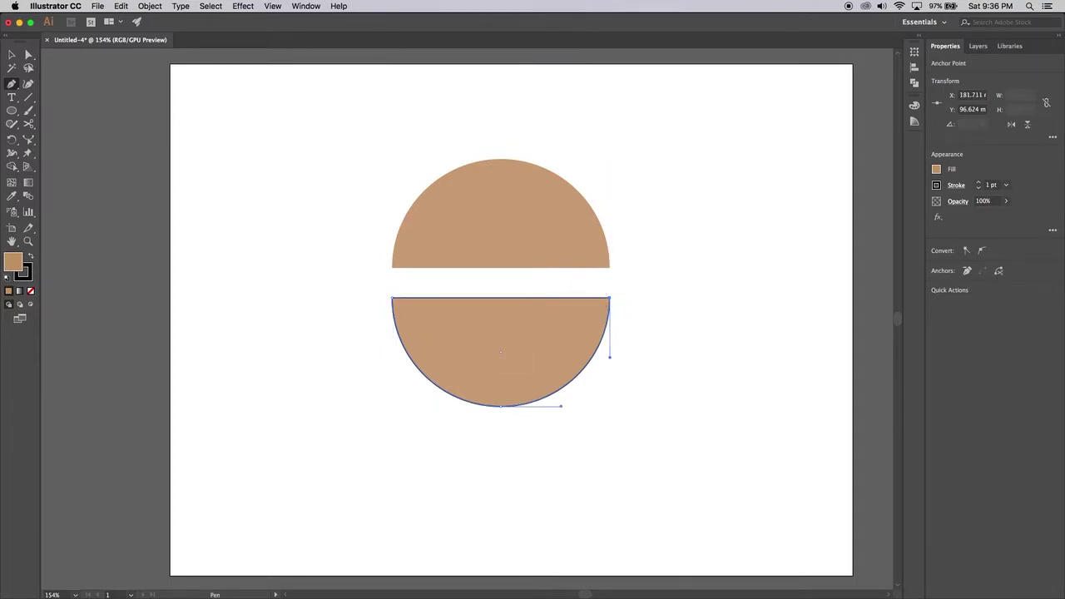
{"action": "left_click", "coordinate": [393, 268]}
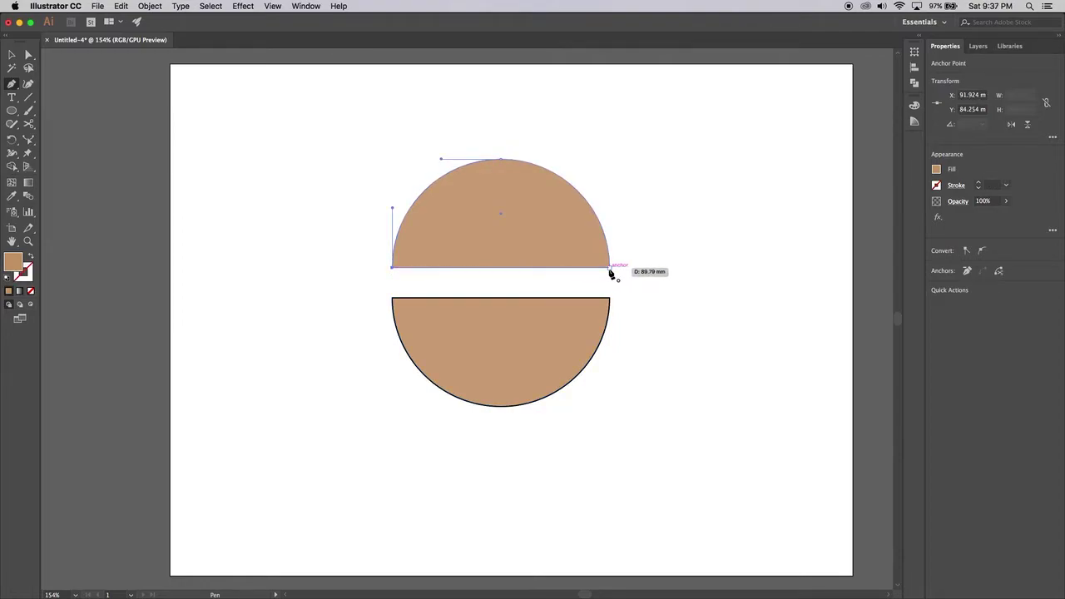
{"action": "left_click", "coordinate": [611, 268]}
Remove the lower half's black outline so both tan halves have no stroke
{"action": "left_click", "coordinate": [10, 55]}
{"action": "left_click", "coordinate": [637, 275]}
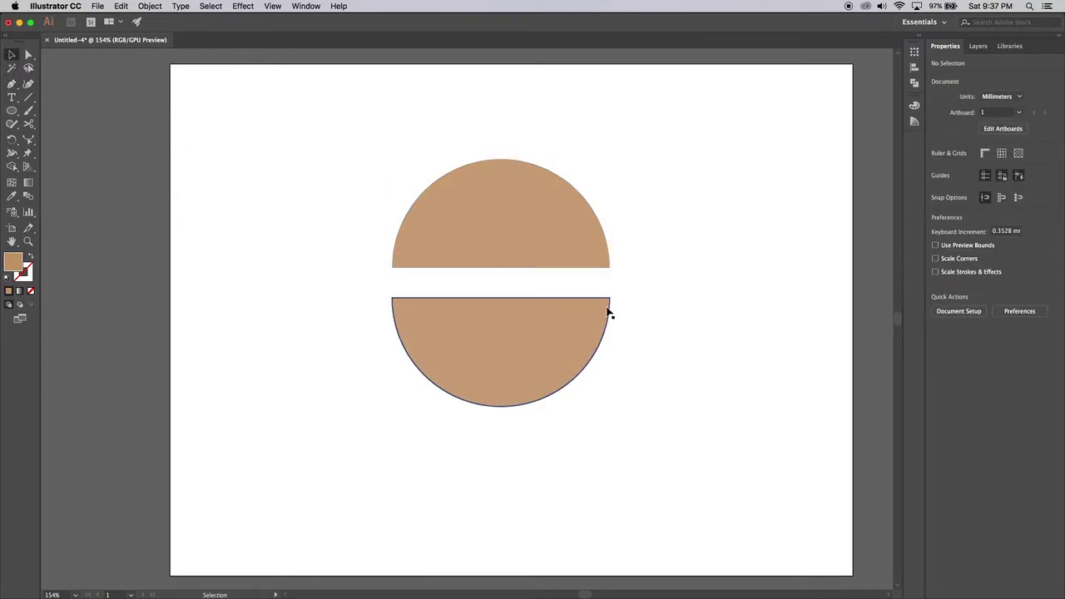
{"action": "left_click", "coordinate": [513, 252]}
{"action": "left_click", "coordinate": [542, 328]}
{"action": "left_click", "coordinate": [646, 309]}
{"action": "left_click", "coordinate": [532, 218]}
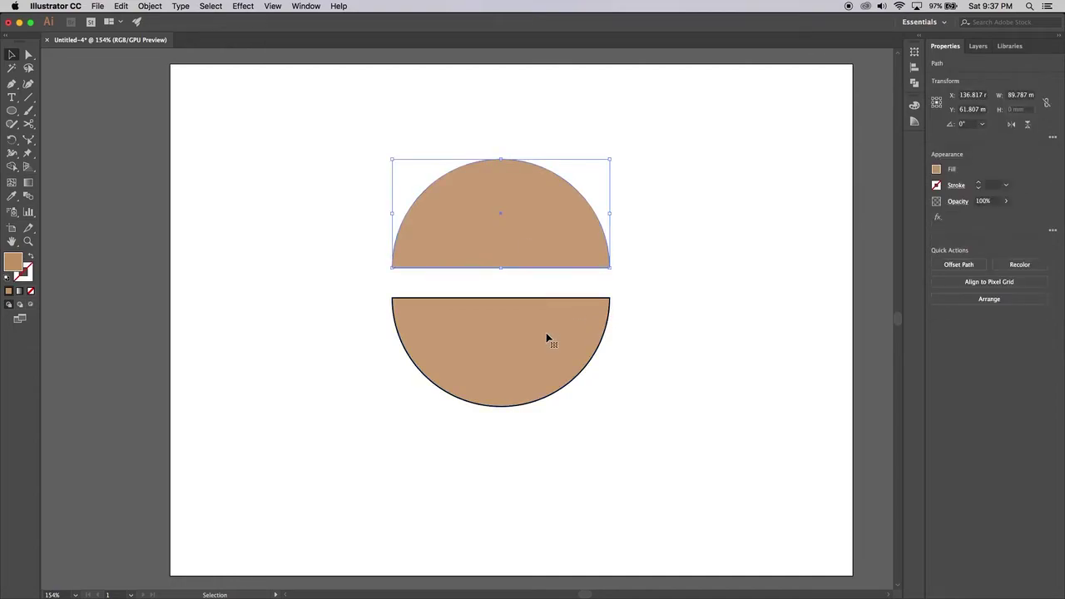
{"action": "left_click", "coordinate": [546, 337]}
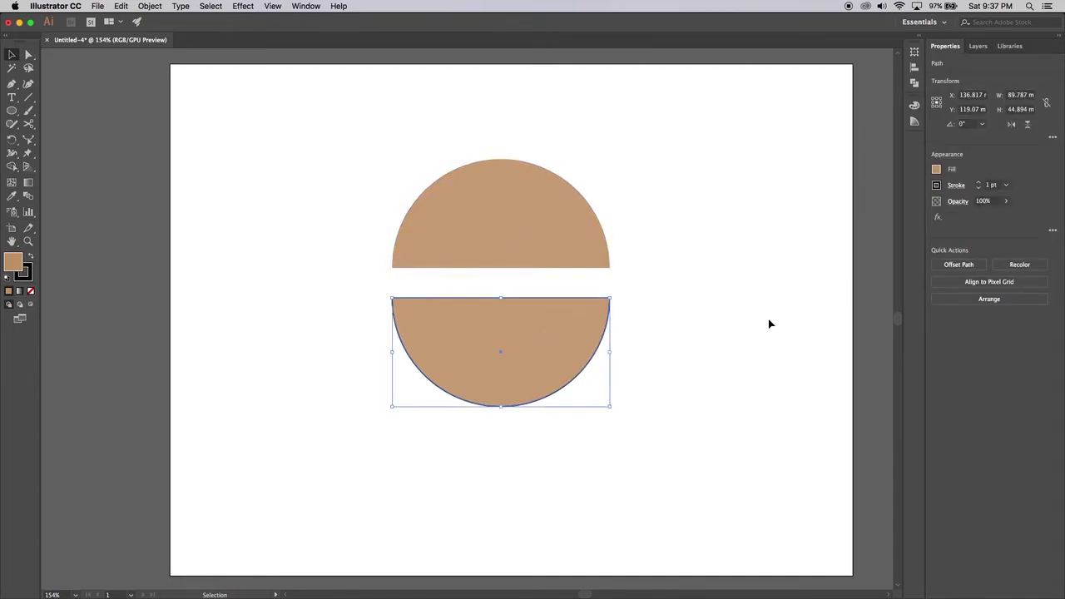
{"action": "left_click", "coordinate": [768, 319]}
{"action": "left_click", "coordinate": [505, 375]}
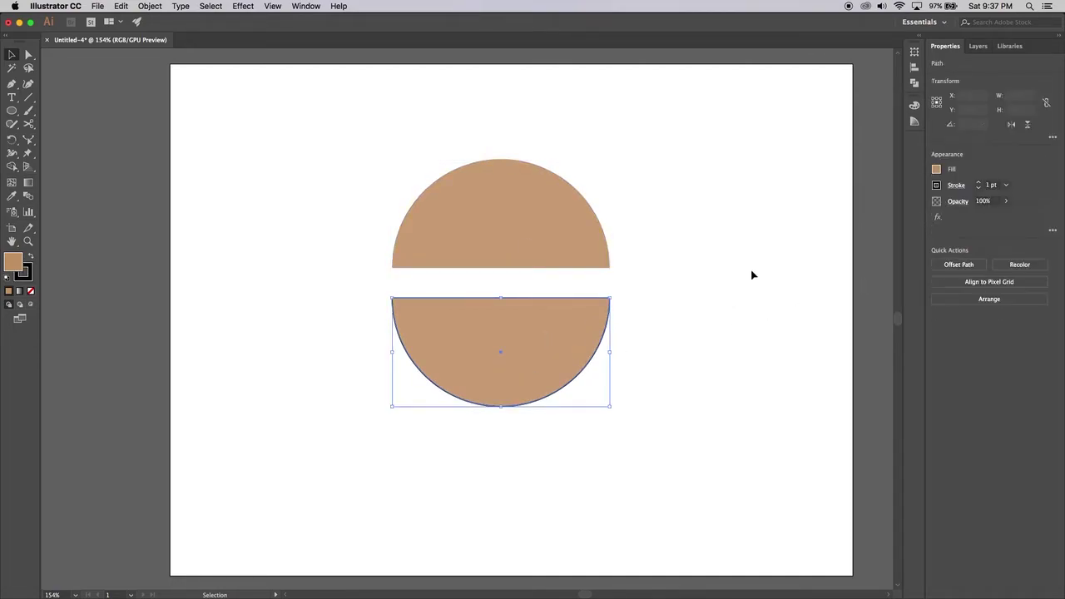
{"action": "left_click", "coordinate": [937, 186]}
{"action": "left_click", "coordinate": [820, 226]}
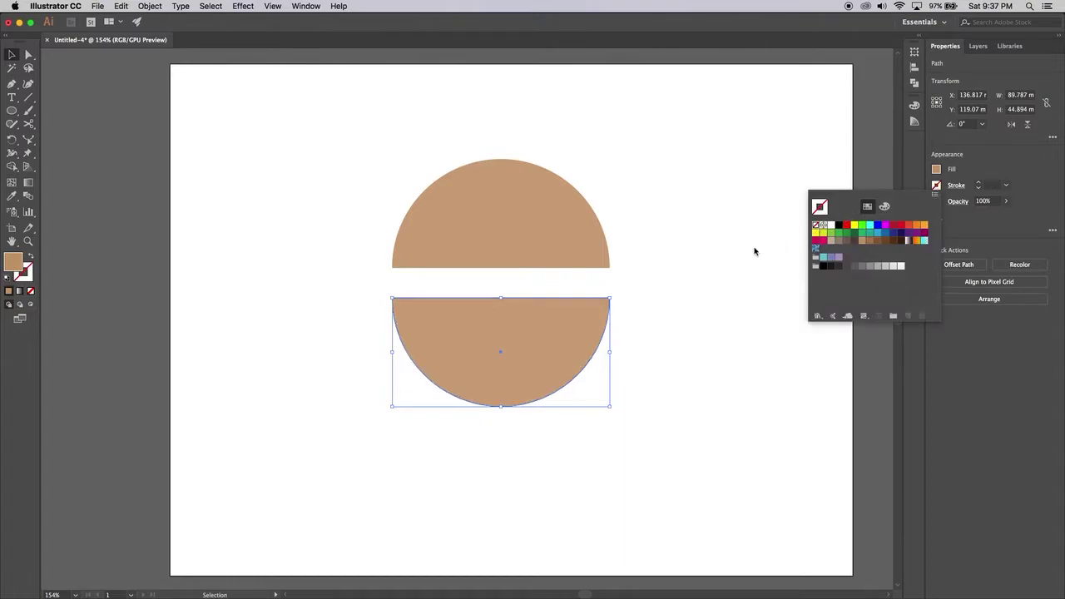
{"action": "left_click", "coordinate": [643, 342]}
{"action": "left_click", "coordinate": [560, 340]}
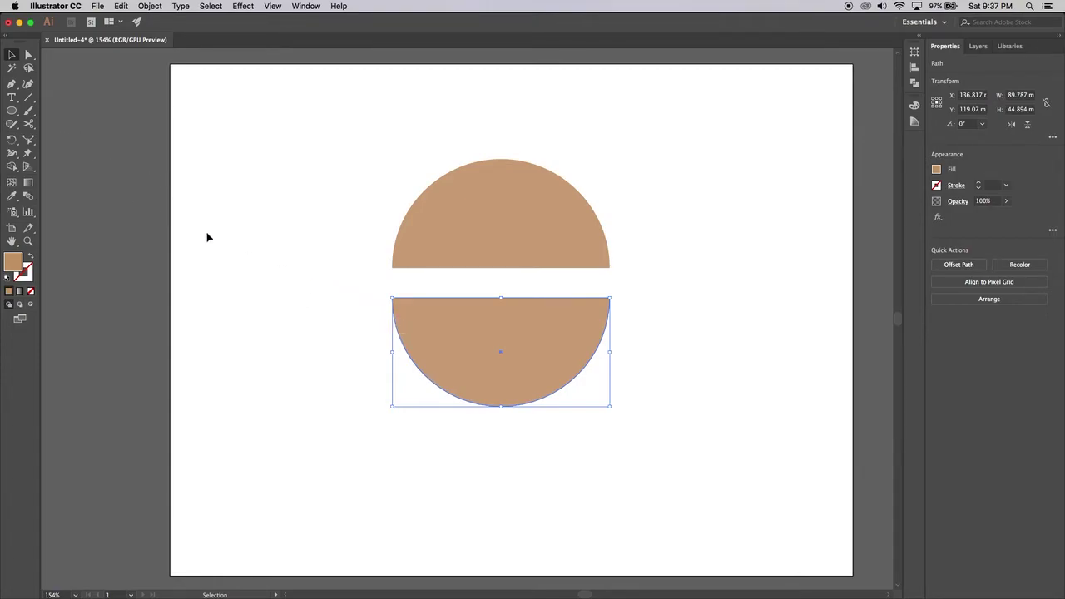
Select the lower half's bottom anchor and test reshaping it, undoing the trial edits
{"action": "left_click", "coordinate": [30, 55]}
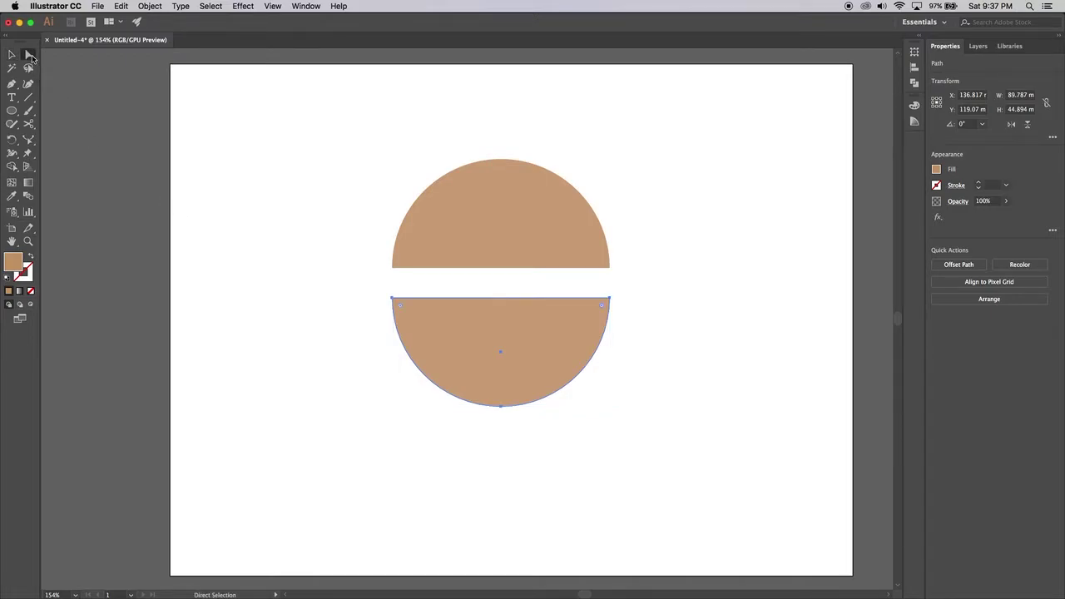
{"action": "left_click", "coordinate": [564, 230]}
{"action": "left_click", "coordinate": [547, 359]}
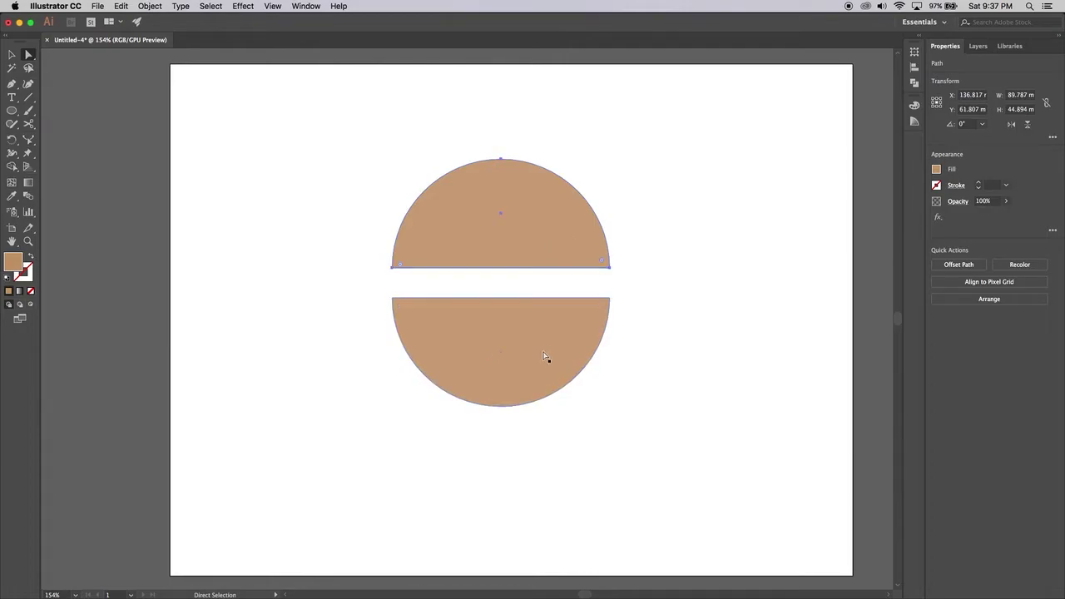
{"action": "left_click", "coordinate": [501, 408]}
{"action": "left_click", "coordinate": [502, 408]}
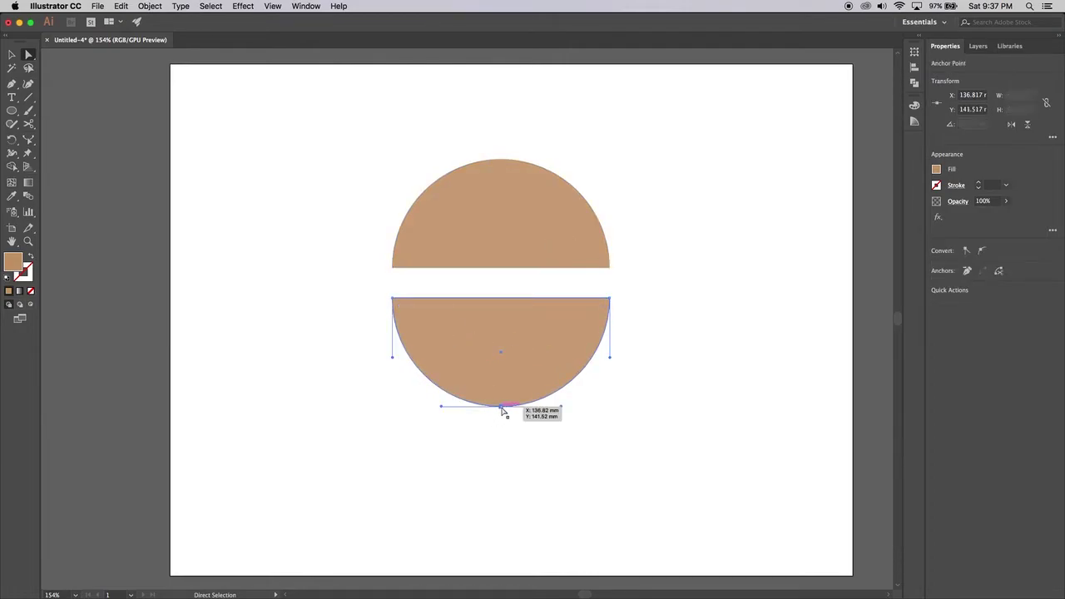
{"action": "left_click", "coordinate": [511, 385]}
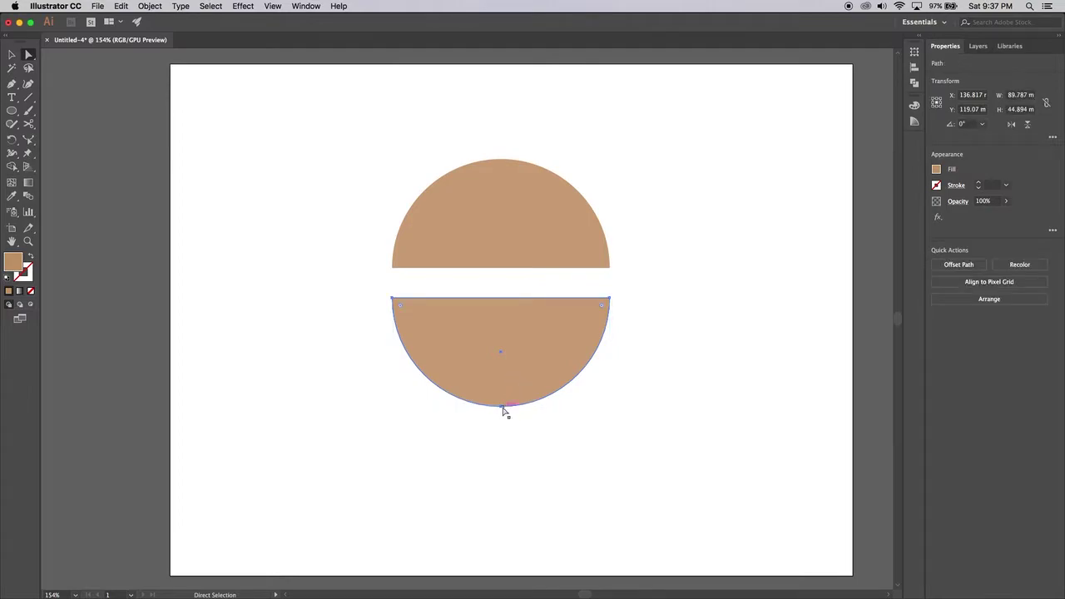
{"action": "left_click_drag", "start_coordinate": [502, 406], "coordinate": [500, 390]}
{"action": "key", "text": "super+z"}
{"action": "left_click", "coordinate": [501, 407]}
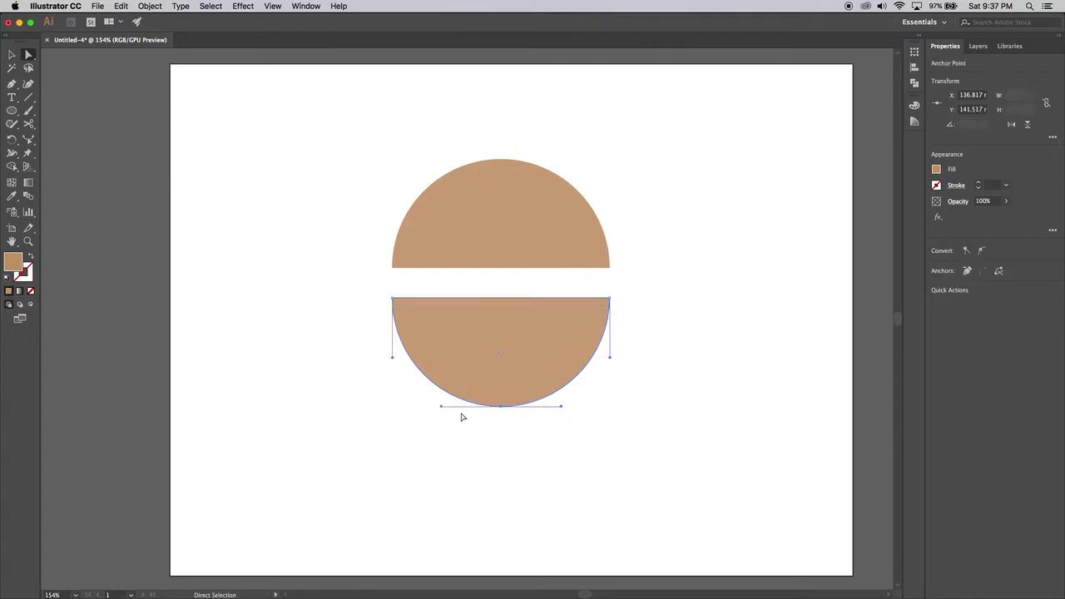
{"action": "mouse_move", "coordinate": [442, 406]}
{"action": "left_mouse_down"}
{"action": "mouse_move", "coordinate": [442, 391]}
{"action": "mouse_move", "coordinate": [438, 424]}
{"action": "left_mouse_up"}
{"action": "key", "text": "super+z"}
Raise the bottom anchor to flatten the bun base, then lift the top bun higher
{"action": "left_click_drag", "start_coordinate": [502, 408], "coordinate": [502, 376]}
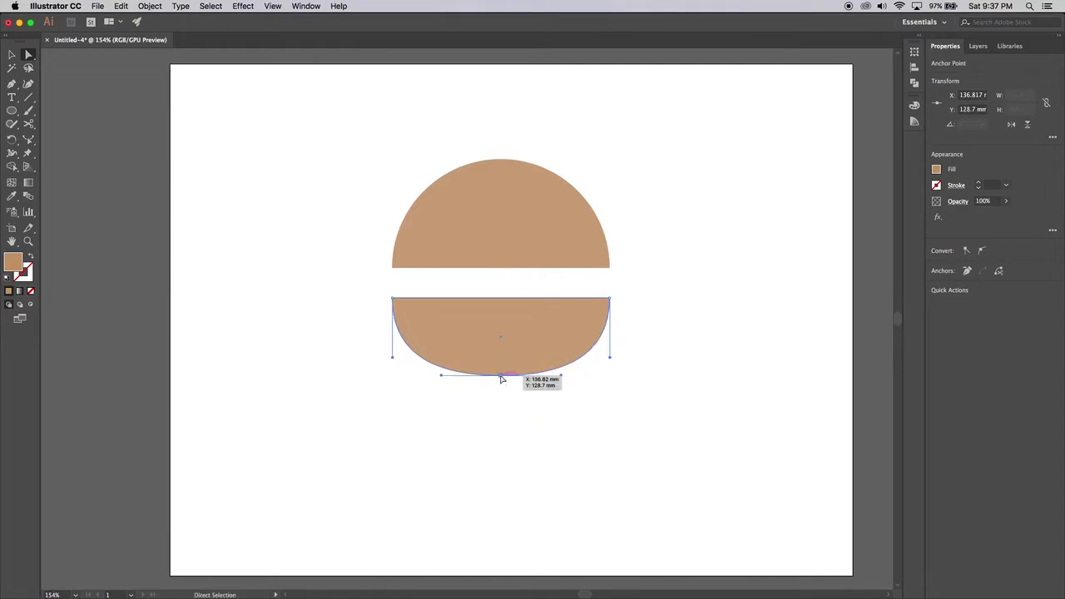
{"action": "mouse_move", "coordinate": [502, 379]}
{"action": "left_mouse_down"}
{"action": "mouse_move", "coordinate": [502, 364]}
{"action": "mouse_move", "coordinate": [502, 375]}
{"action": "left_mouse_up"}
{"action": "left_click", "coordinate": [640, 400]}
{"action": "left_click", "coordinate": [535, 408]}
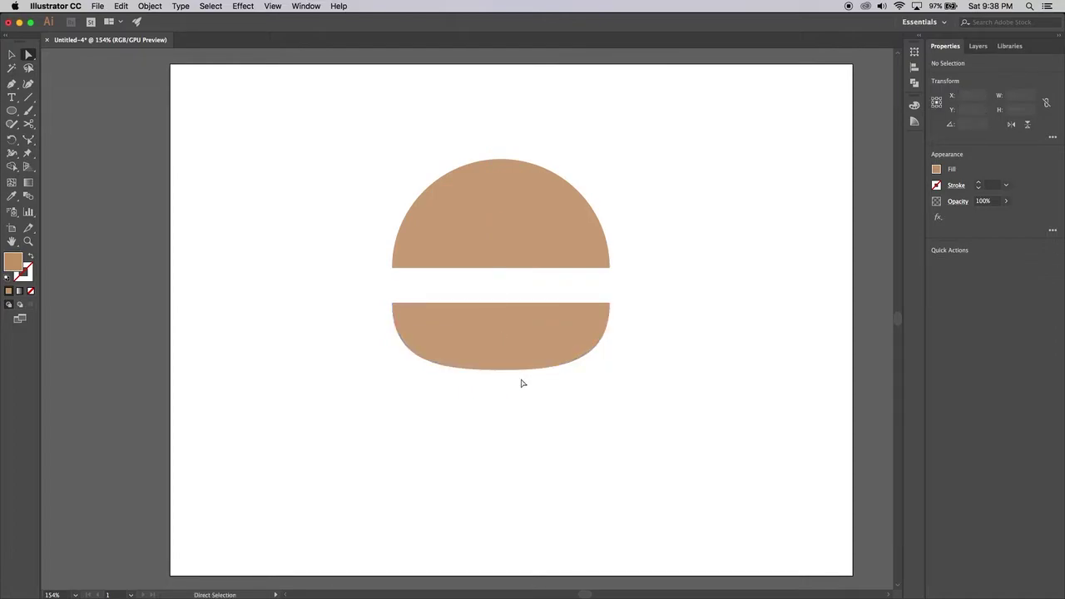
{"action": "left_click_drag", "start_coordinate": [556, 212], "coordinate": [557, 167]}
{"action": "left_click", "coordinate": [350, 181]}
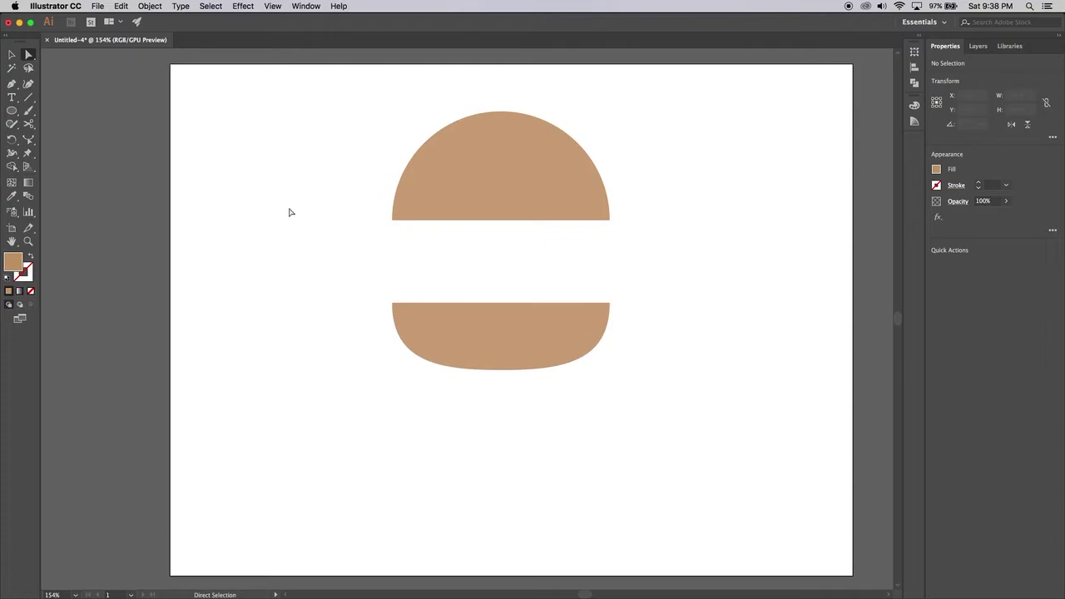
Draw a bar across the gap between the buns and fill it dark brown
{"action": "left_click", "coordinate": [13, 113]}
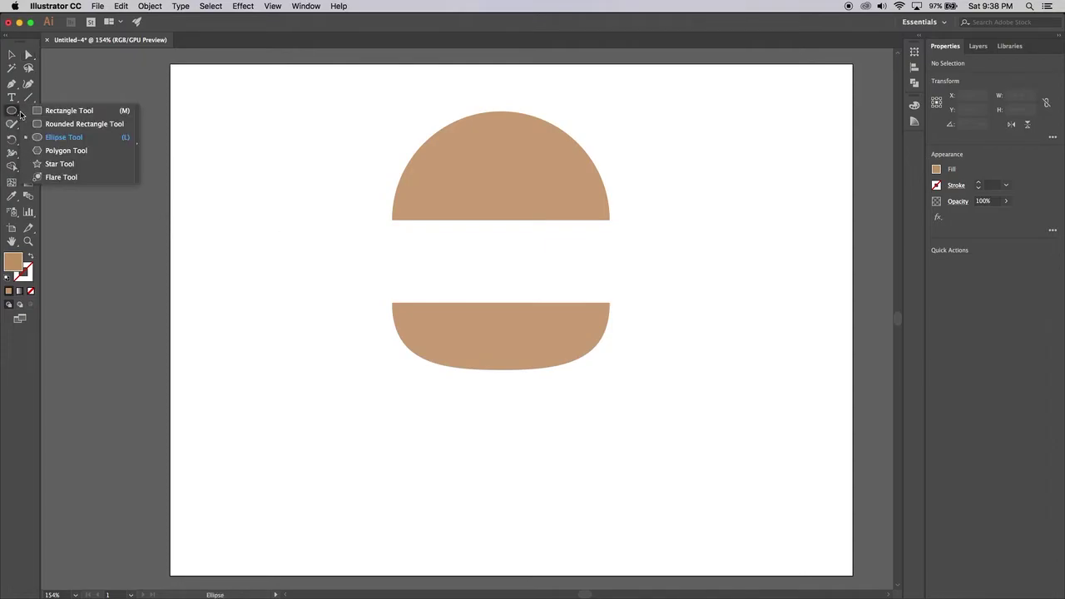
{"action": "left_click", "coordinate": [47, 113]}
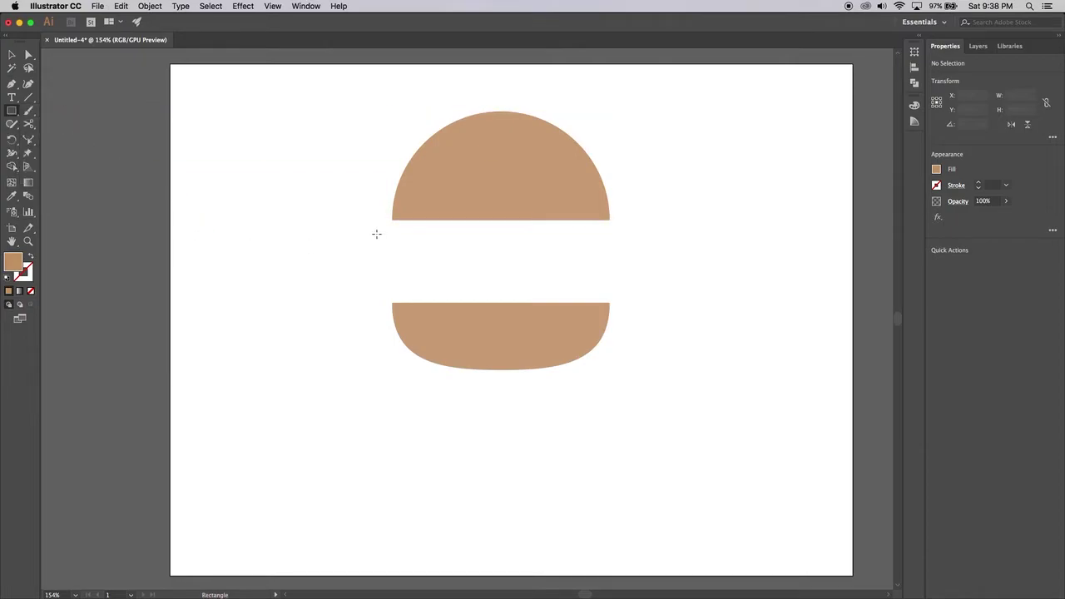
{"action": "left_click_drag", "start_coordinate": [376, 234], "coordinate": [624, 274]}
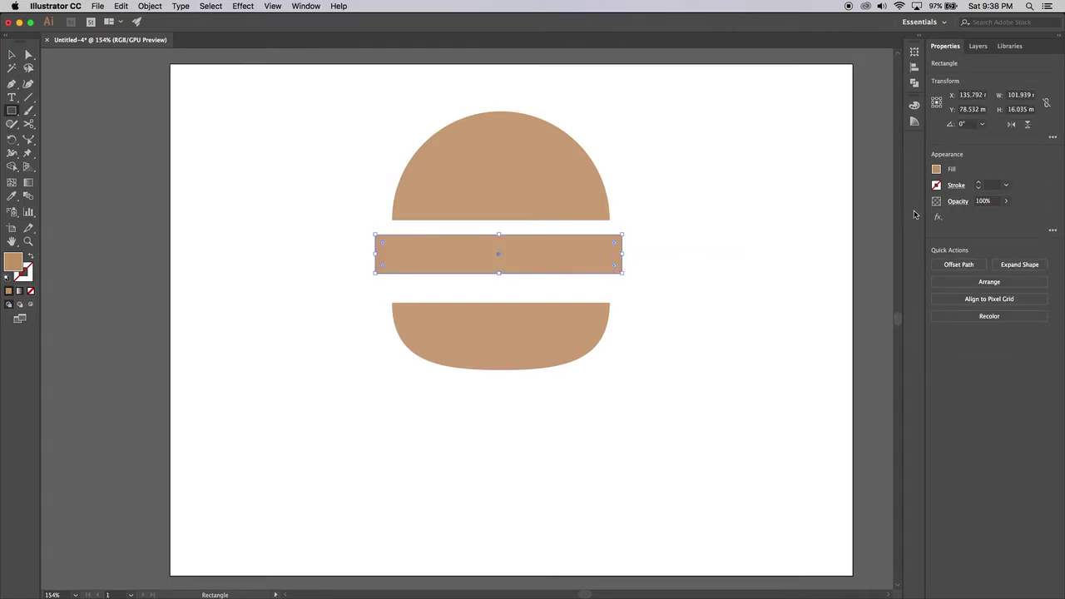
{"action": "left_click", "coordinate": [936, 170]}
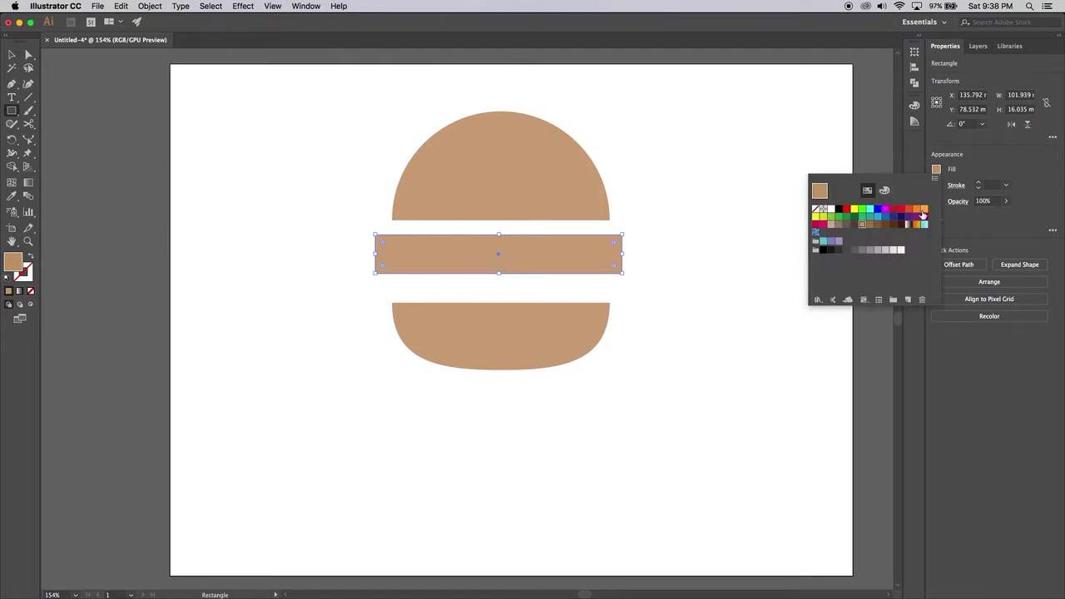
{"action": "left_click", "coordinate": [886, 225]}
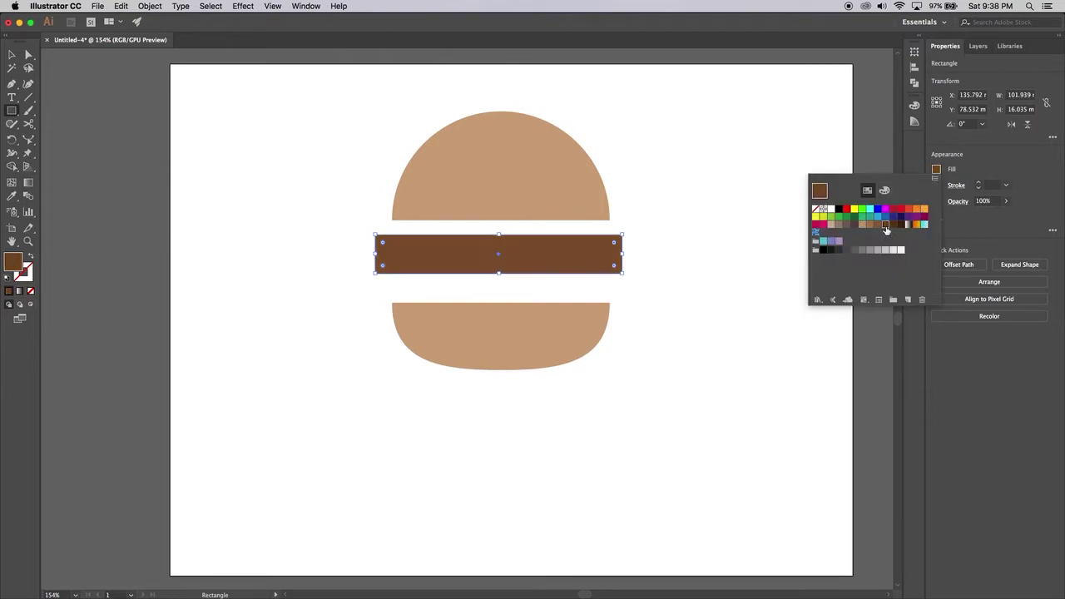
{"action": "left_click", "coordinate": [937, 171]}
{"action": "left_click", "coordinate": [751, 230]}
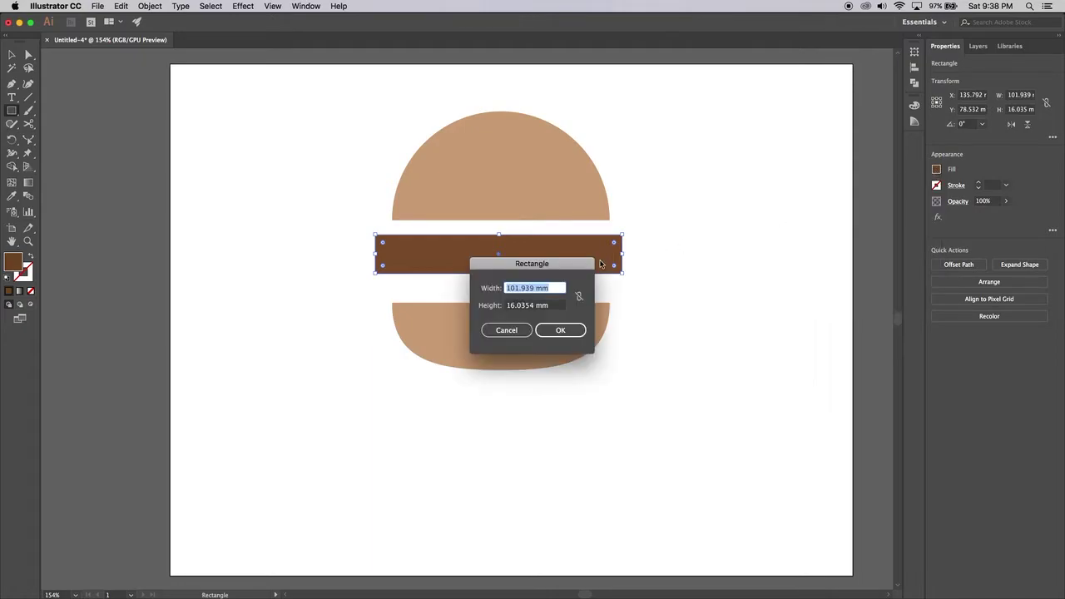
{"action": "left_click", "coordinate": [510, 329]}
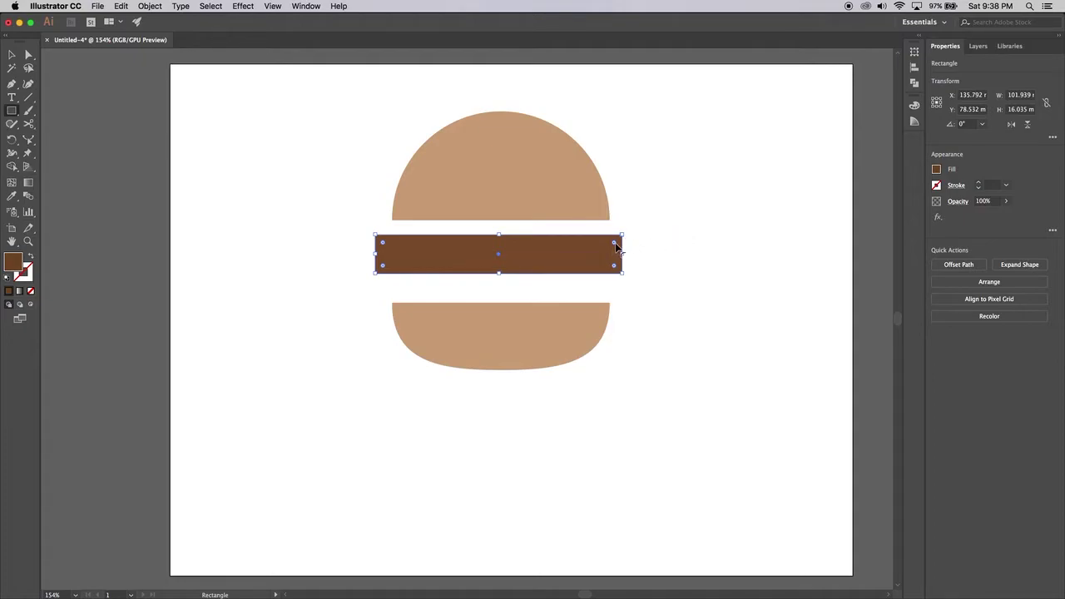
Round the bar into a pill-shaped patty about 101.9 × 16 mm and nudge it right
{"action": "left_click_drag", "start_coordinate": [617, 247], "coordinate": [610, 259]}
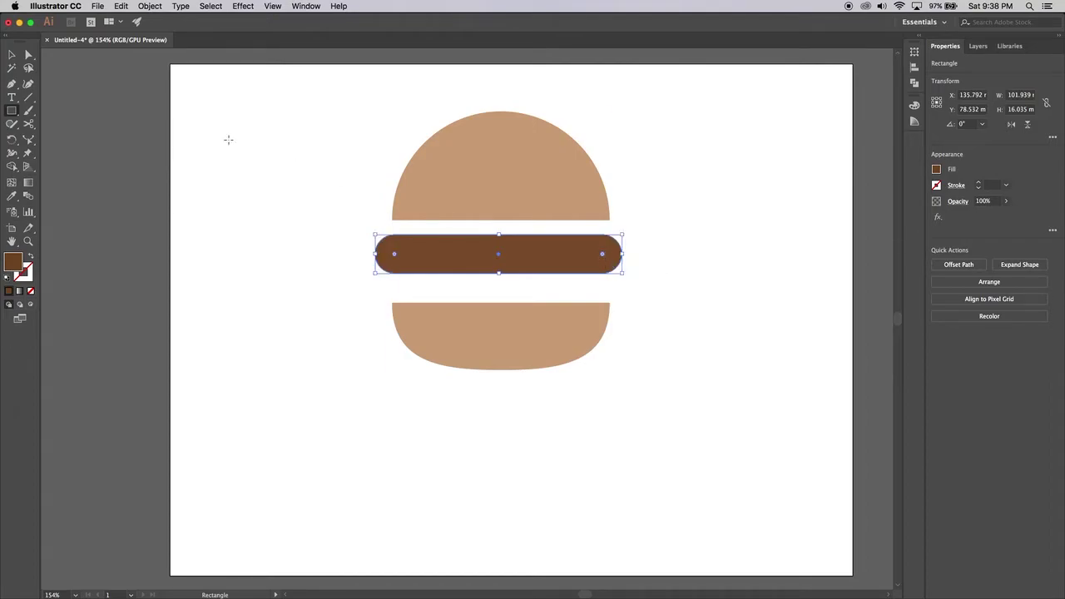
{"action": "left_click", "coordinate": [11, 57]}
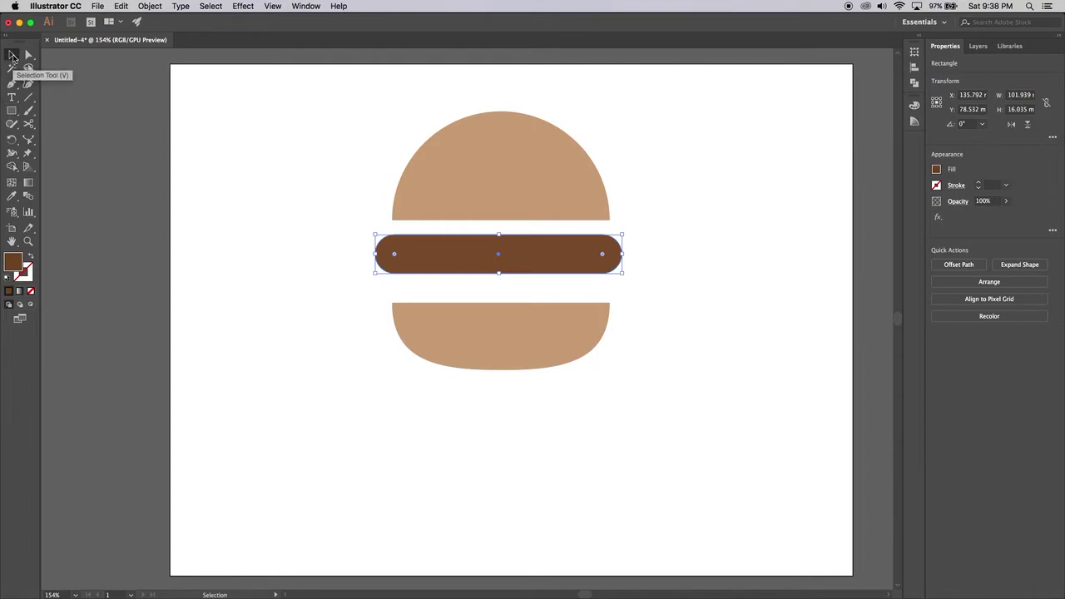
{"action": "left_click", "coordinate": [333, 237]}
{"action": "left_click_drag", "start_coordinate": [542, 257], "coordinate": [553, 259]}
{"action": "left_click", "coordinate": [642, 305]}
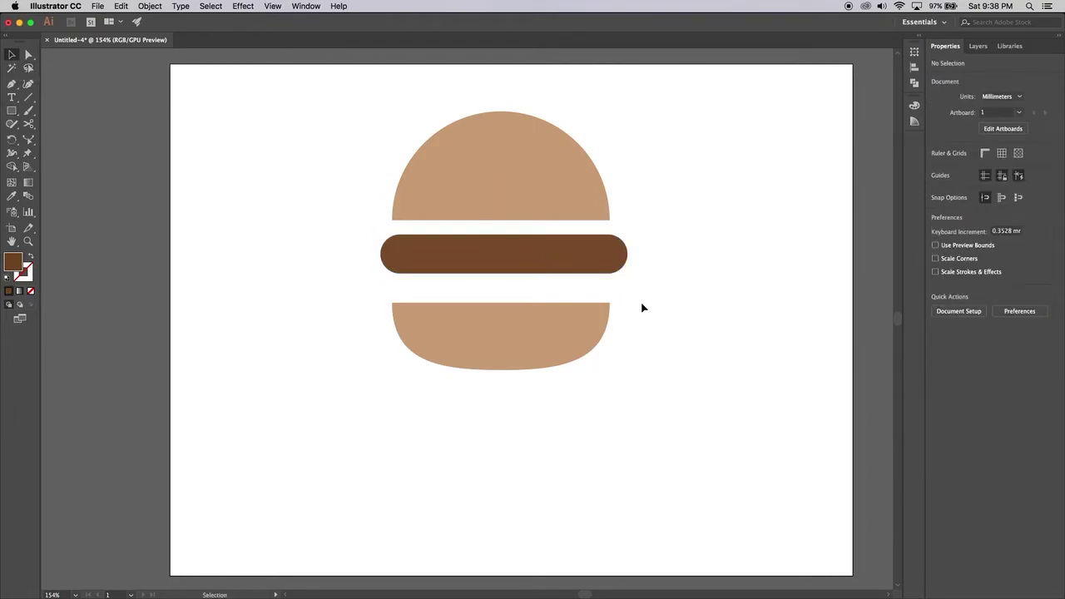
{"action": "double_click", "coordinate": [599, 256]}
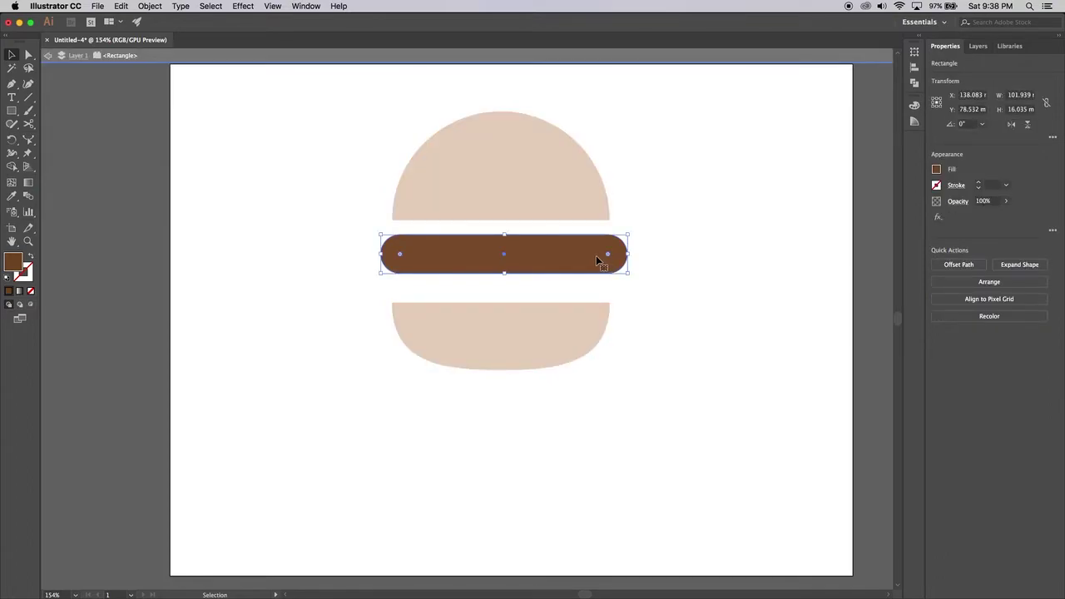
{"action": "left_click", "coordinate": [48, 56]}
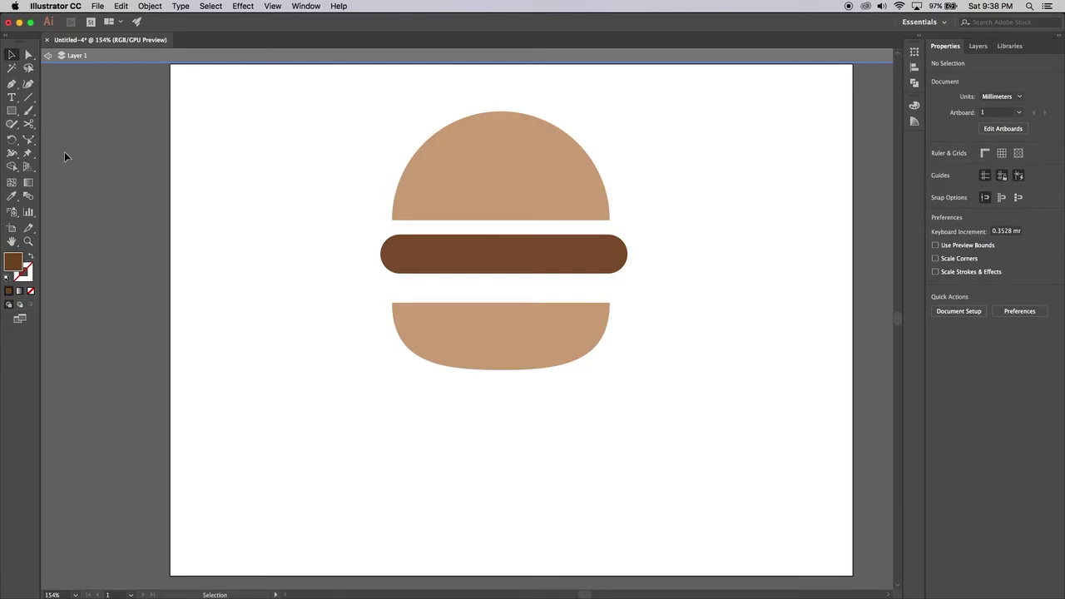
Draw a thin strip left of the burger and colour it red
{"action": "left_click_drag", "start_coordinate": [12, 111], "coordinate": [56, 117]}
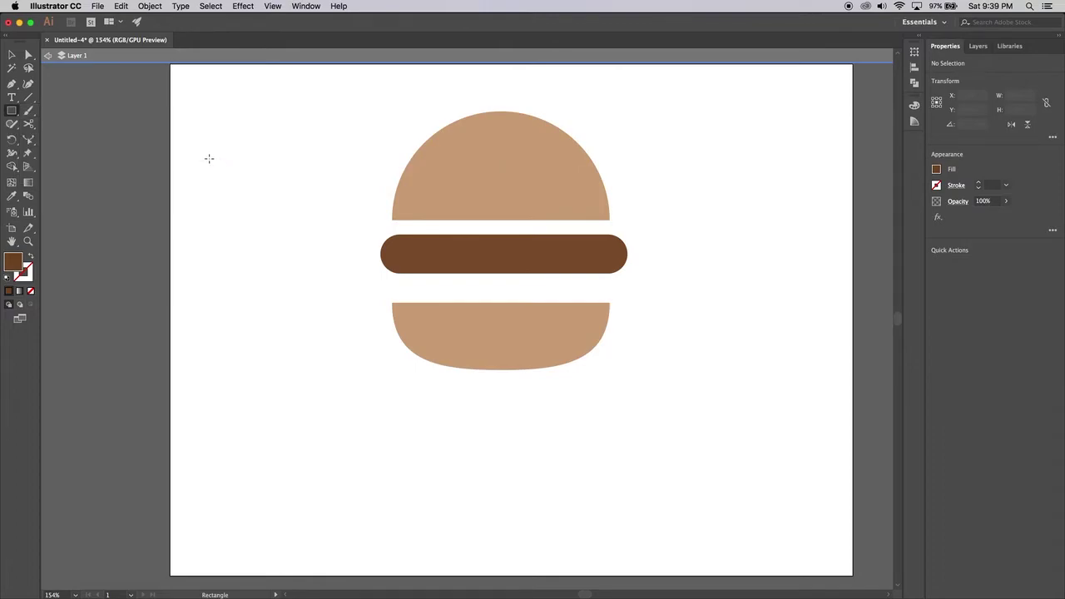
{"action": "left_click_drag", "start_coordinate": [192, 154], "coordinate": [382, 158]}
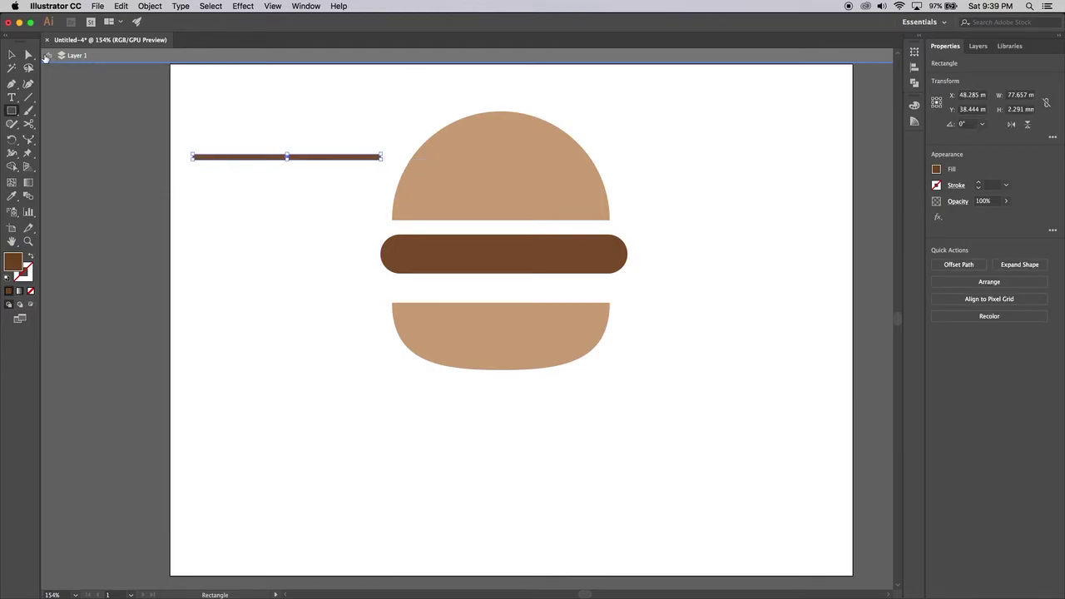
{"action": "left_click", "coordinate": [47, 56]}
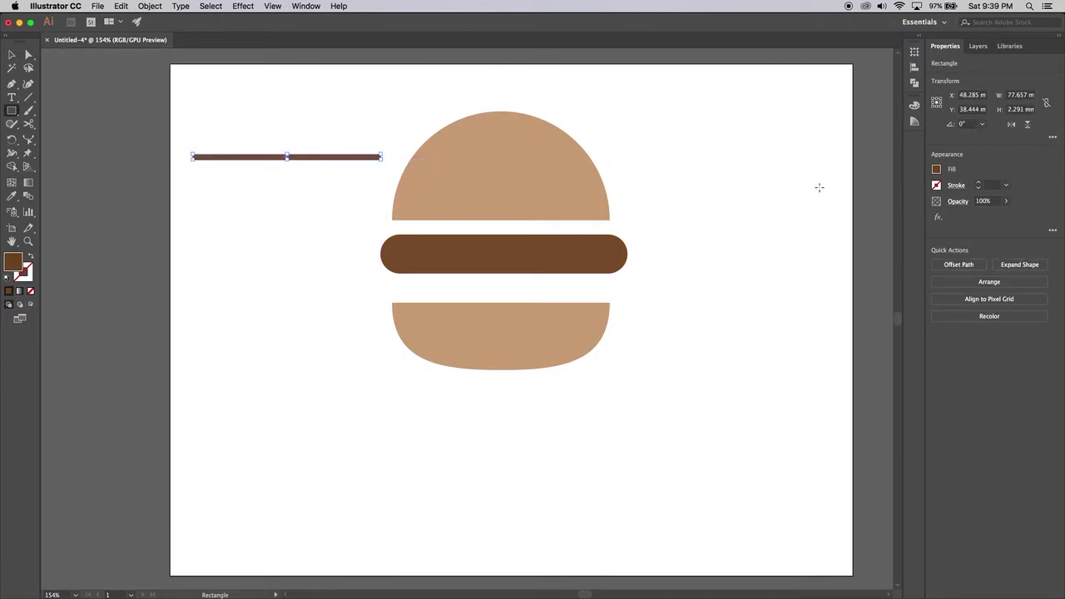
{"action": "left_click", "coordinate": [936, 170]}
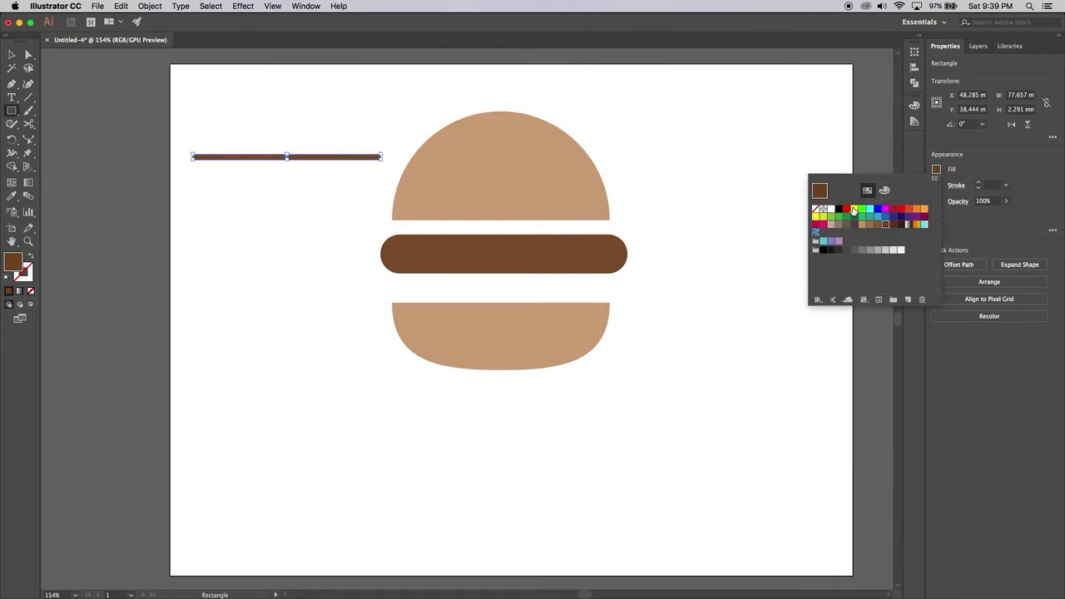
{"action": "left_click", "coordinate": [846, 209]}
{"action": "left_click", "coordinate": [941, 171]}
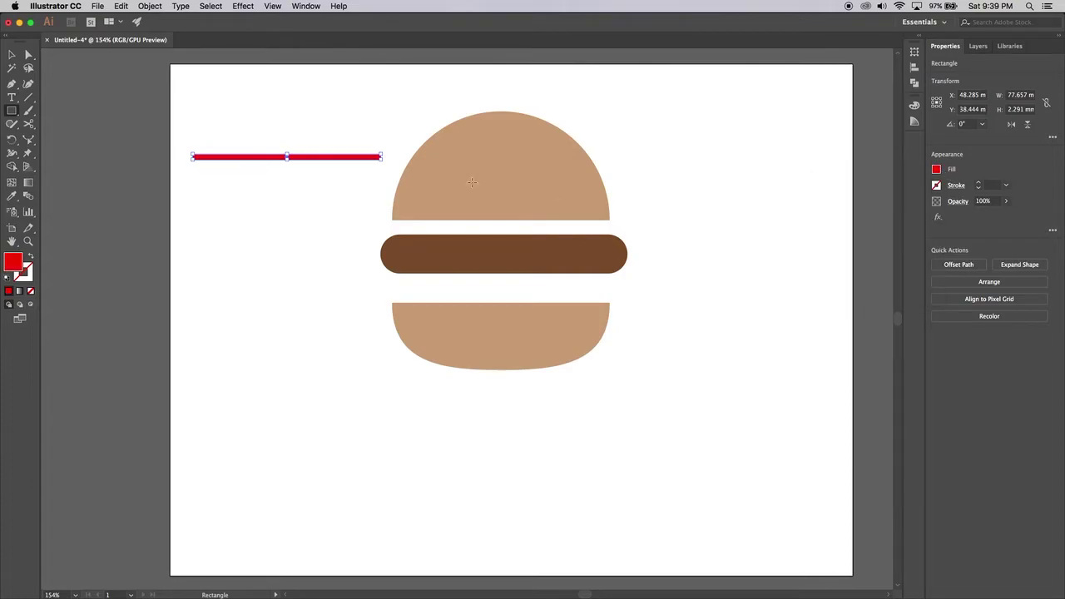
Move the red strip under the top bun and stretch it to the bun's full width
{"action": "left_click", "coordinate": [11, 55]}
{"action": "left_click_drag", "start_coordinate": [276, 159], "coordinate": [478, 225]}
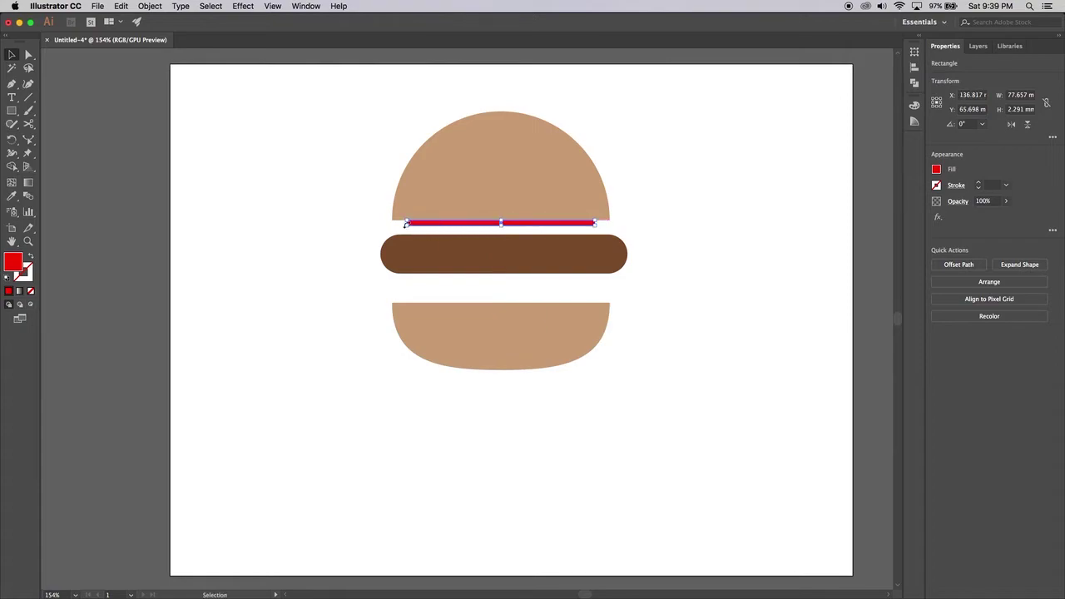
{"action": "left_click_drag", "start_coordinate": [408, 226], "coordinate": [394, 225]}
{"action": "left_click_drag", "start_coordinate": [595, 223], "coordinate": [608, 228]}
Move the patty up against the sauce strip and the bottom bun up under the patty
{"action": "left_click", "coordinate": [648, 233]}
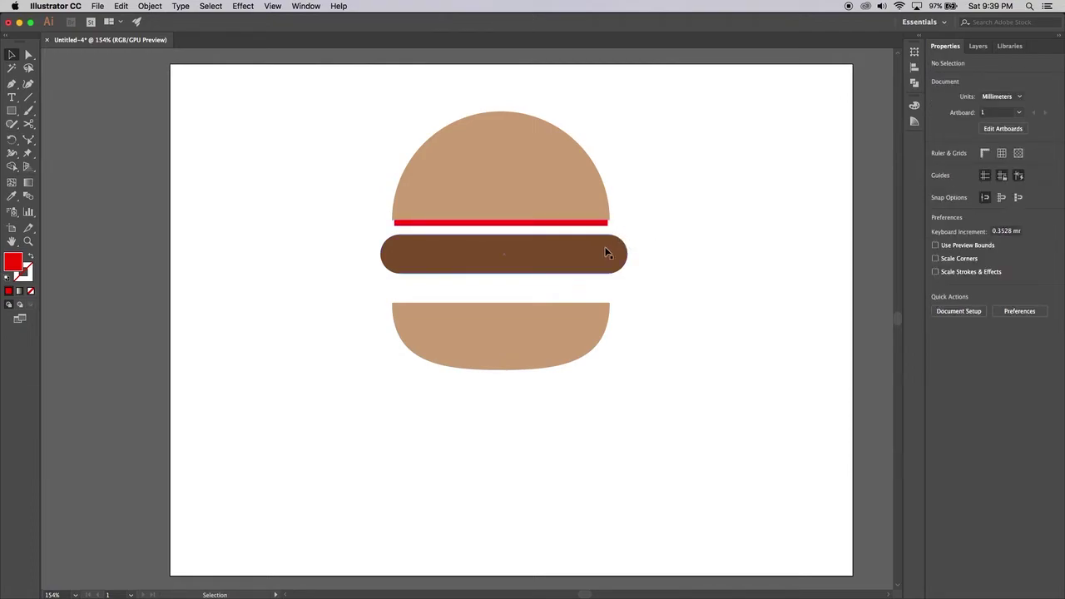
{"action": "left_click", "coordinate": [606, 253]}
{"action": "left_click_drag", "start_coordinate": [605, 252], "coordinate": [599, 243]}
{"action": "left_click", "coordinate": [663, 230]}
{"action": "left_click_drag", "start_coordinate": [575, 330], "coordinate": [574, 291]}
{"action": "left_click", "coordinate": [690, 293]}
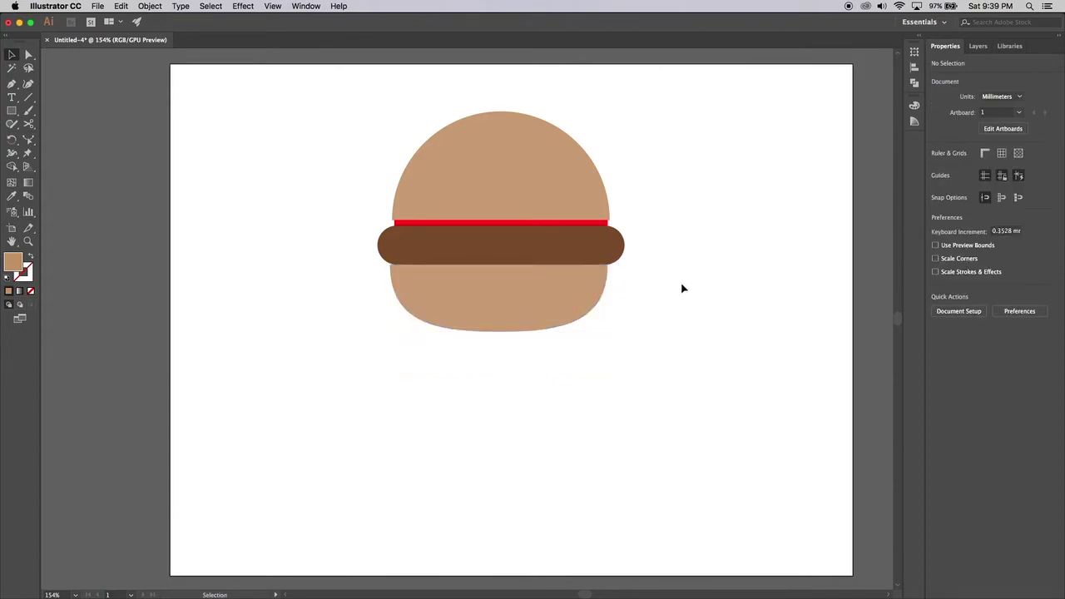
Set a yellow fill and trace the cheese's wavy lower edge with the Curvature tool
{"action": "left_click", "coordinate": [29, 85]}
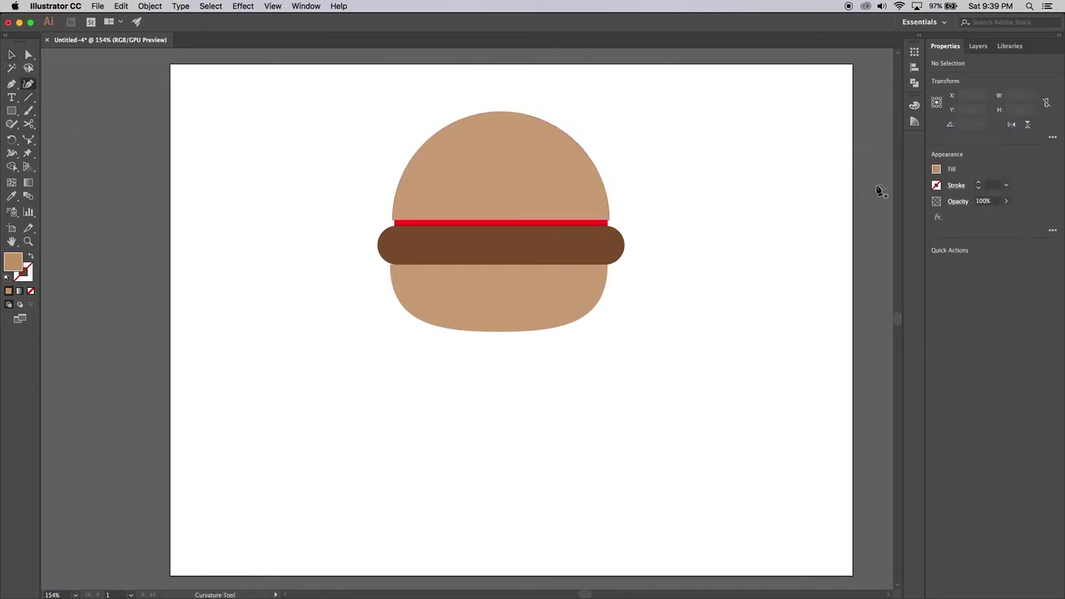
{"action": "left_click", "coordinate": [937, 171]}
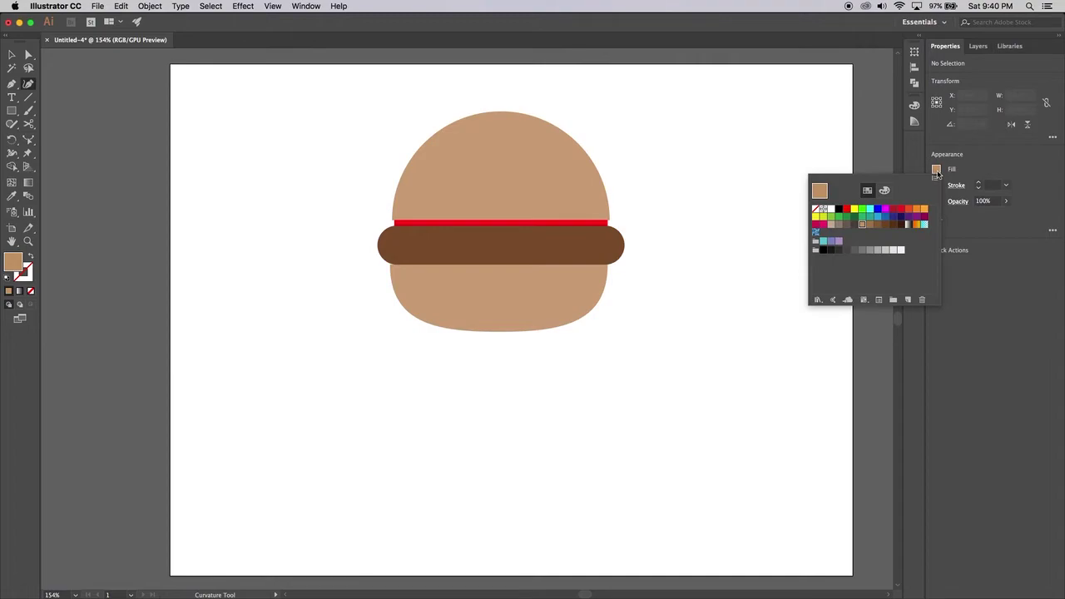
{"action": "left_click", "coordinate": [854, 210]}
{"action": "left_click", "coordinate": [938, 171]}
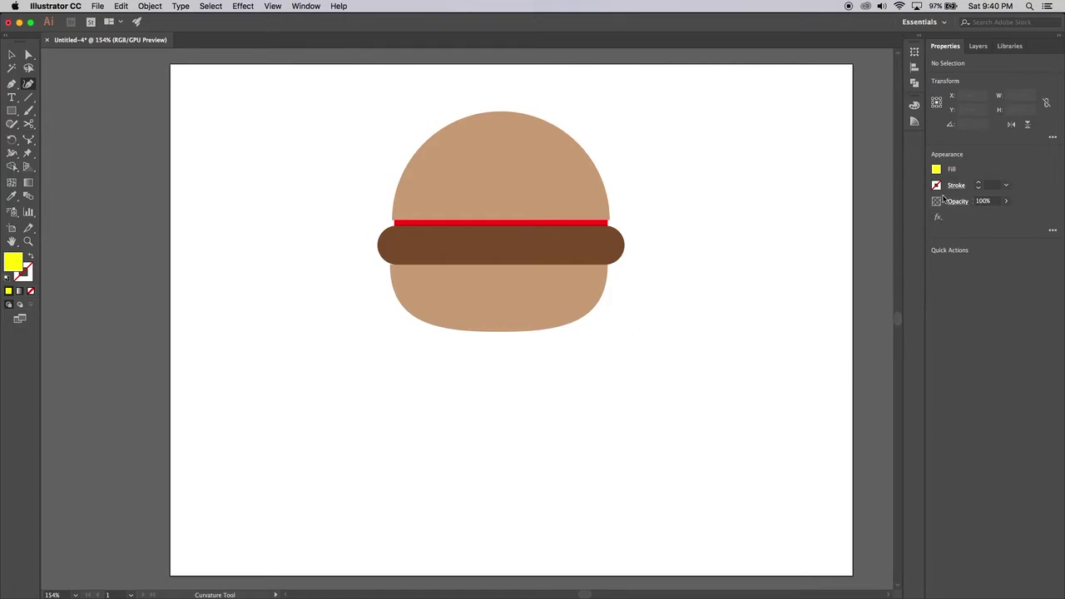
{"action": "left_click", "coordinate": [273, 391]}
{"action": "left_click", "coordinate": [428, 410]}
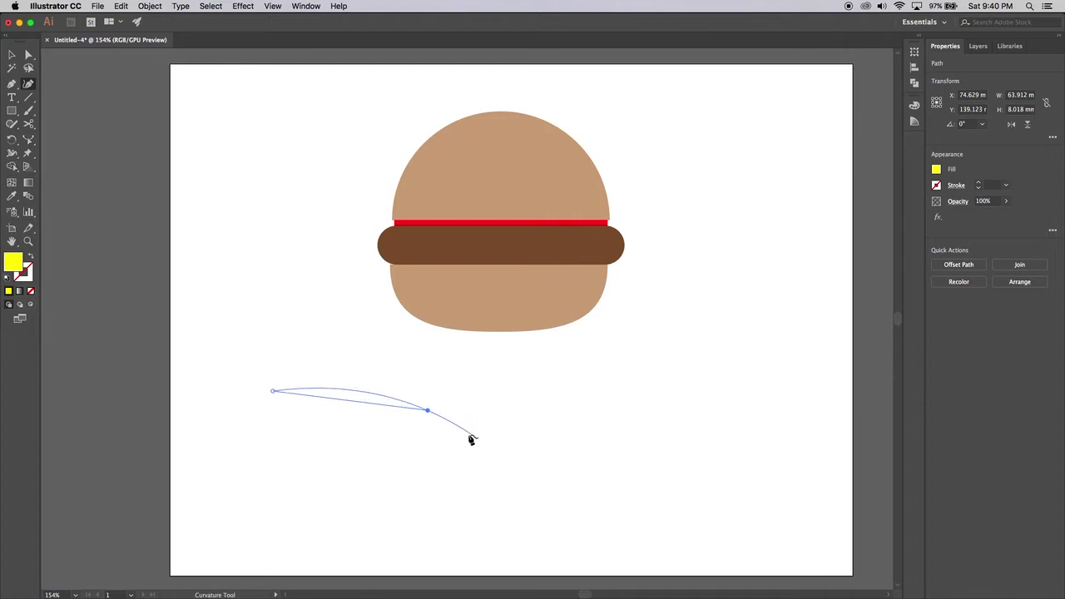
{"action": "left_click", "coordinate": [458, 429]}
{"action": "left_click", "coordinate": [500, 425]}
{"action": "left_click", "coordinate": [534, 417]}
{"action": "left_click", "coordinate": [579, 442]}
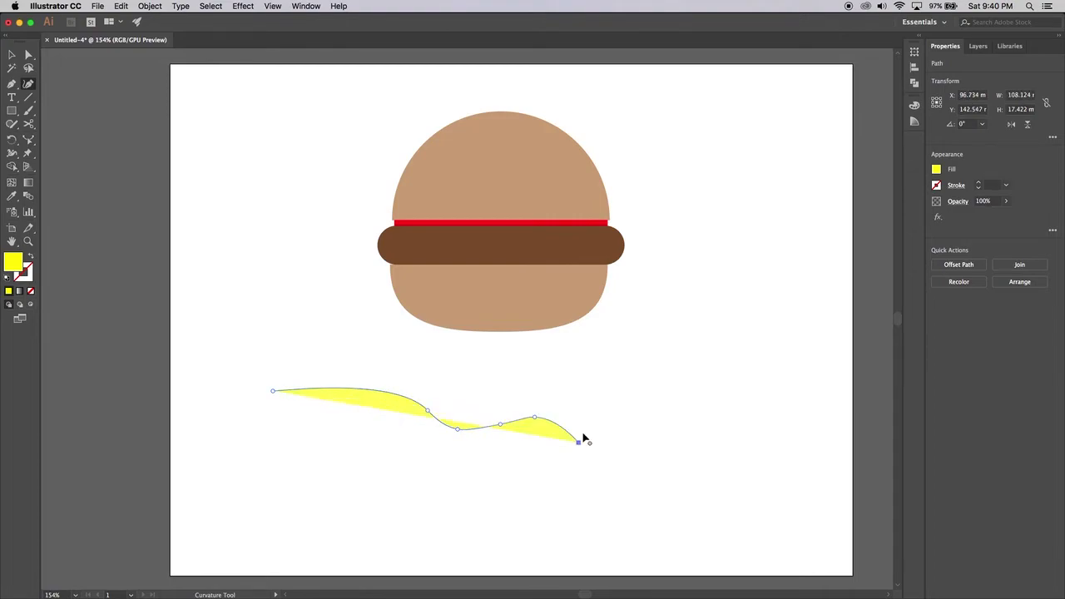
Trace the cheese's upper edge back left and close the shape at its start
{"action": "left_click", "coordinate": [571, 388]}
{"action": "left_click", "coordinate": [487, 382]}
{"action": "left_click", "coordinate": [398, 355]}
{"action": "left_click", "coordinate": [332, 355]}
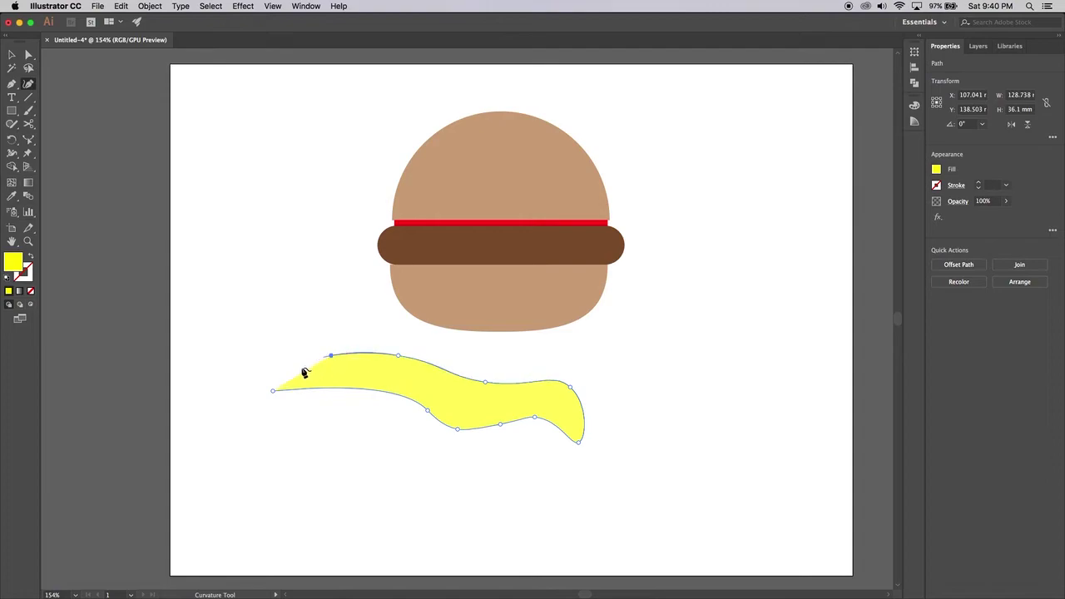
{"action": "left_click", "coordinate": [275, 392]}
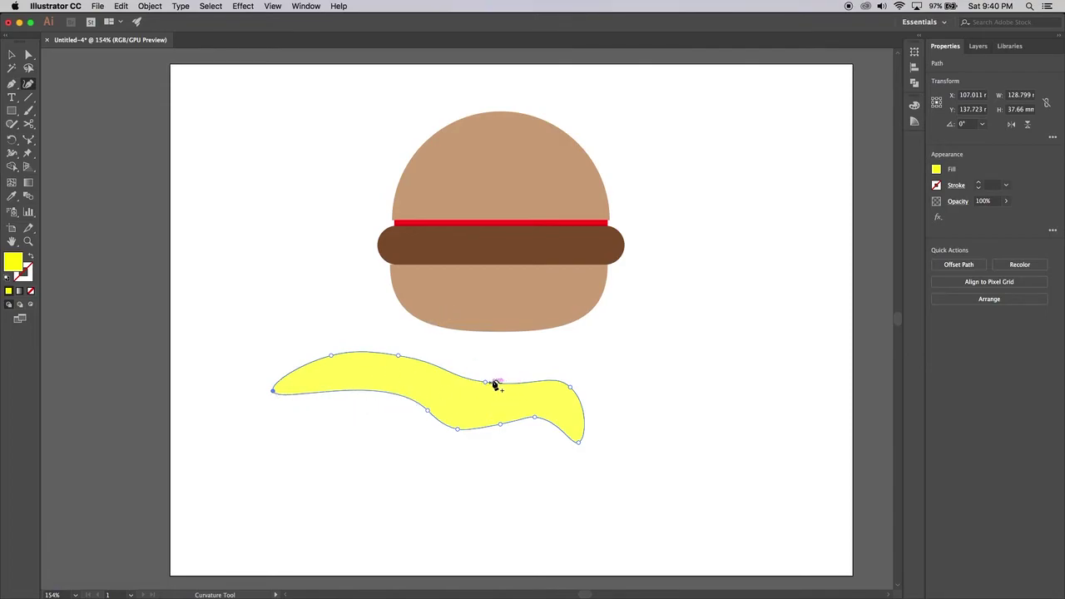
Drag the cheese's anchors to deepen the waves and refine its curves
{"action": "left_click", "coordinate": [487, 381]}
{"action": "left_click_drag", "start_coordinate": [488, 383], "coordinate": [484, 393]}
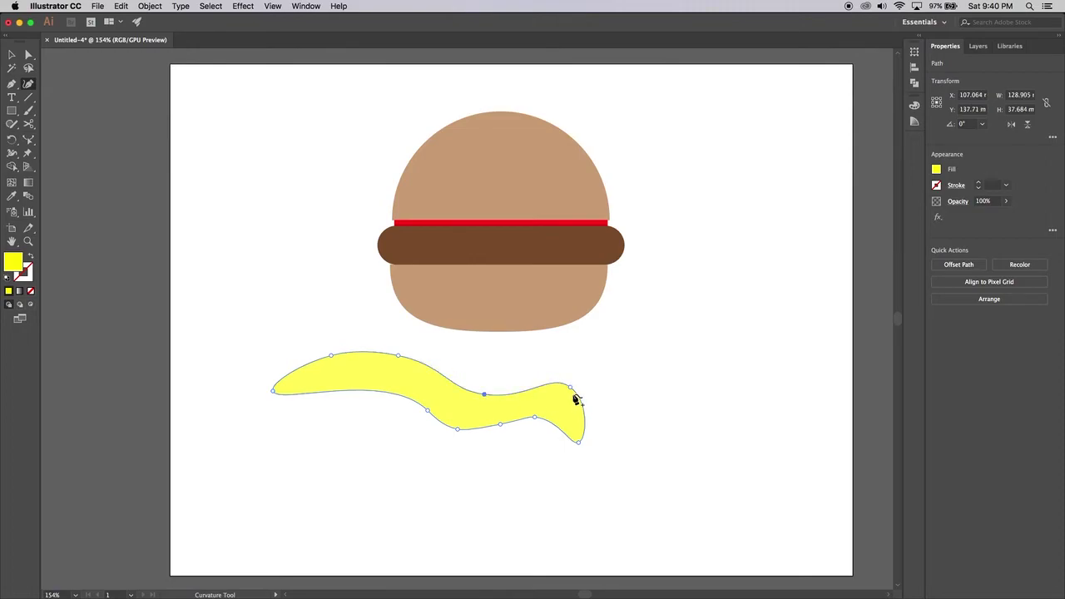
{"action": "left_click_drag", "start_coordinate": [571, 394], "coordinate": [568, 399]}
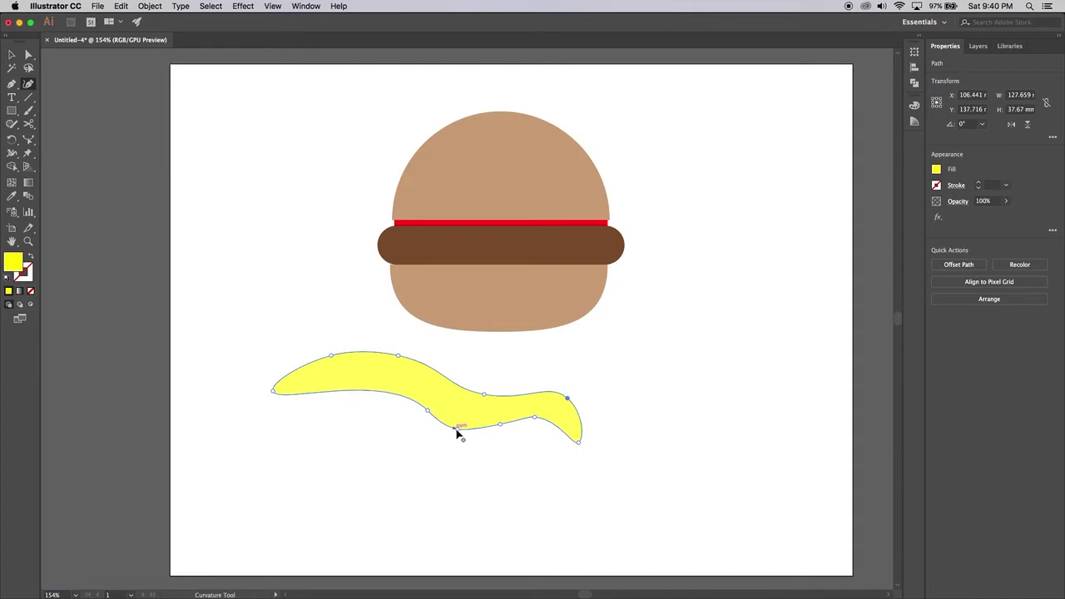
{"action": "left_click_drag", "start_coordinate": [427, 412], "coordinate": [411, 392]}
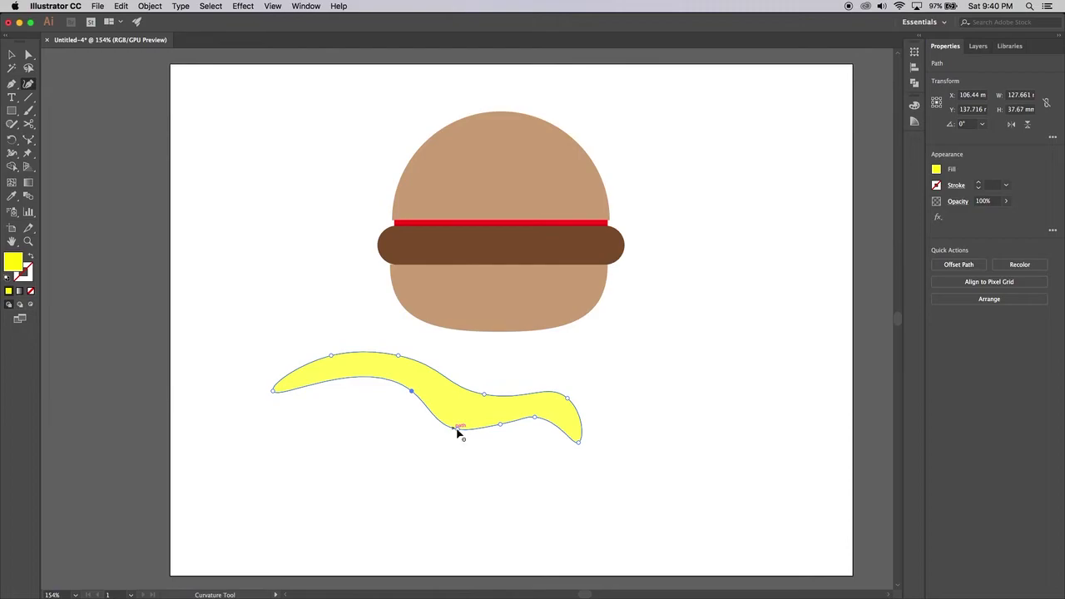
{"action": "left_click_drag", "start_coordinate": [456, 428], "coordinate": [451, 427]}
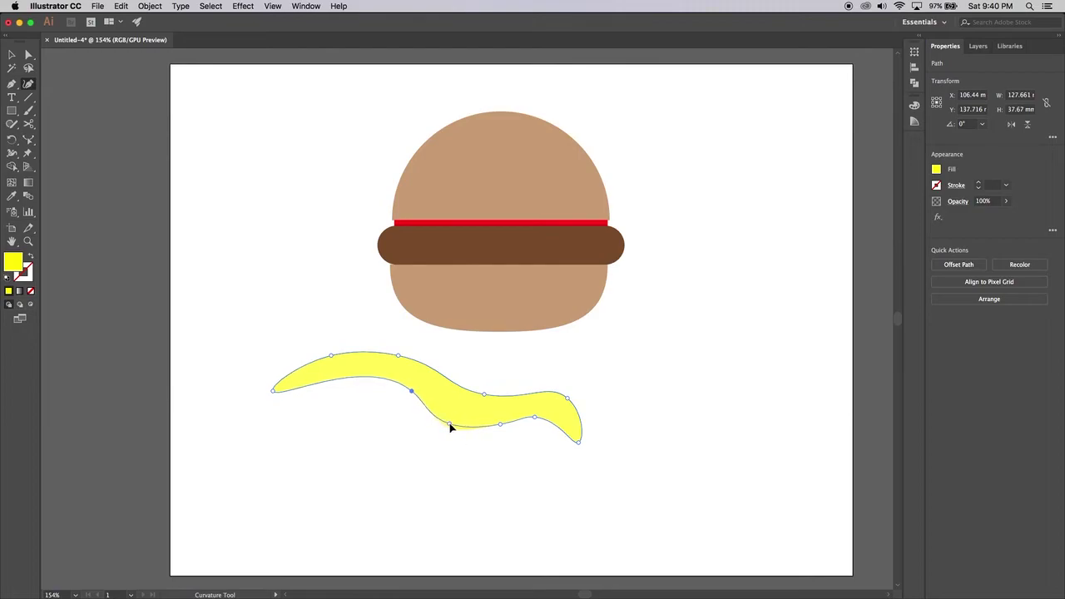
Raise the yellow cheese, tilt it about 7°, and lay it over the patty beneath the sauce
{"action": "left_click", "coordinate": [12, 54]}
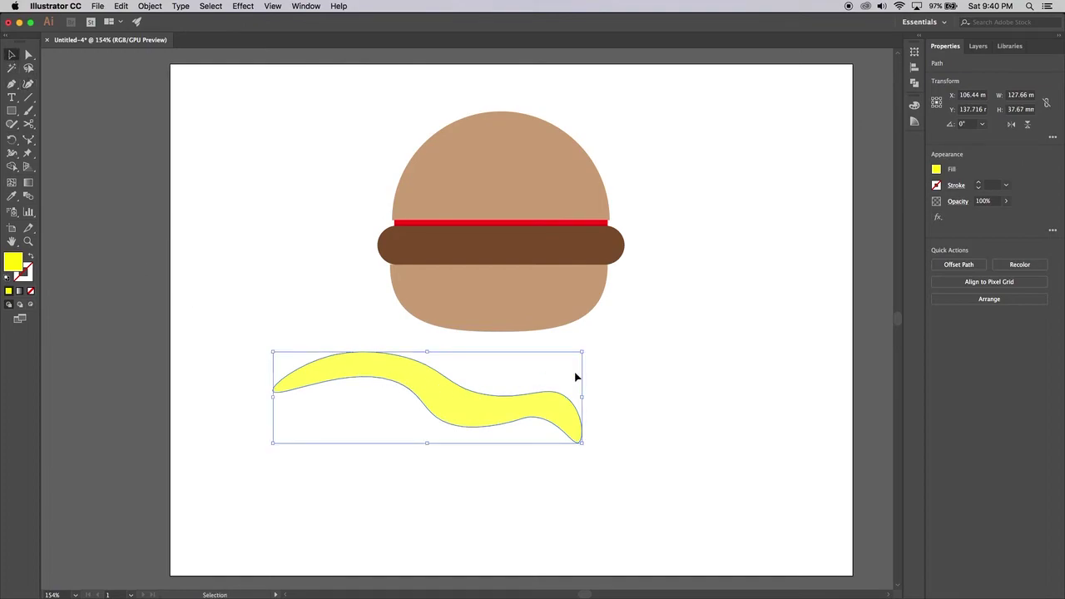
{"action": "left_click_drag", "start_coordinate": [525, 394], "coordinate": [594, 357]}
{"action": "left_click_drag", "start_coordinate": [655, 312], "coordinate": [611, 328]}
{"action": "left_click_drag", "start_coordinate": [548, 366], "coordinate": [559, 222]}
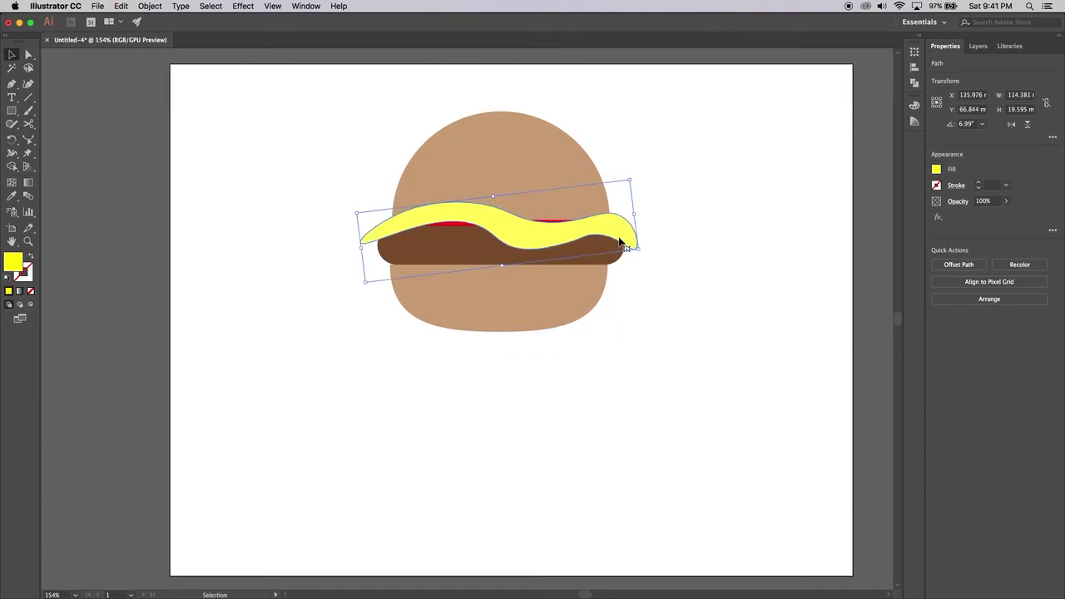
{"action": "left_click", "coordinate": [653, 286]}
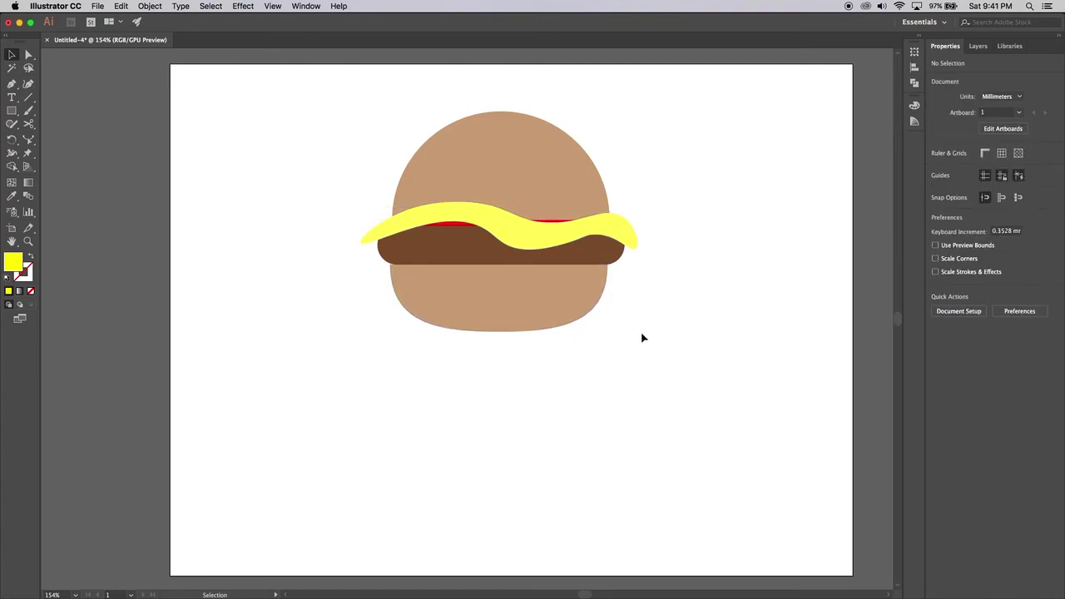
Send the cheese shape one level backward in the stacking order
{"action": "left_click", "coordinate": [603, 233]}
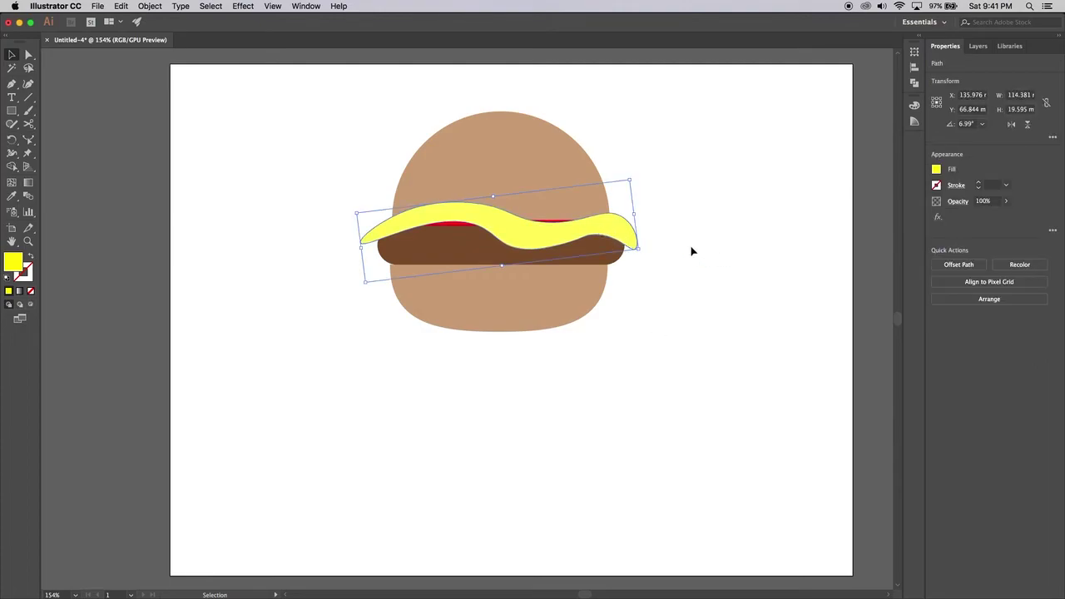
{"action": "right_click", "coordinate": [620, 231]}
{"action": "mouse_move", "coordinate": [691, 397]}
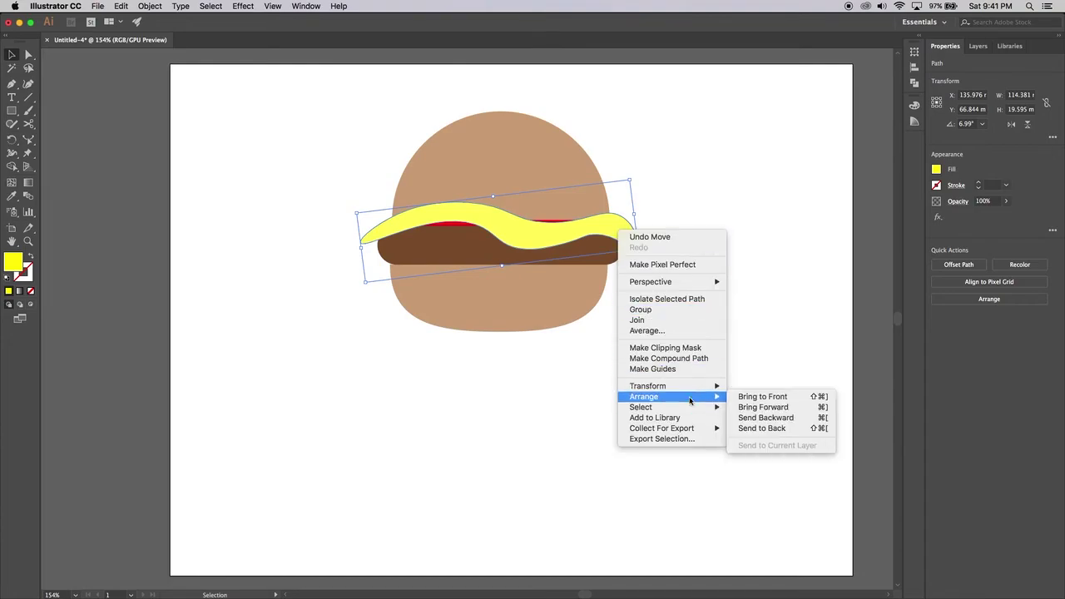
{"action": "left_click", "coordinate": [786, 429]}
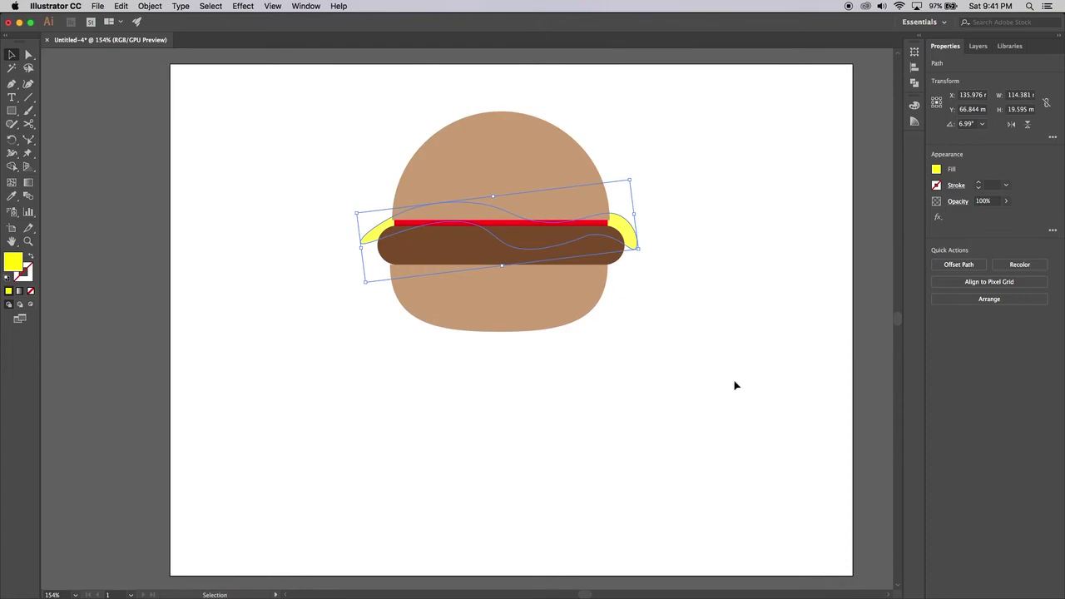
{"action": "key", "text": "super+z"}
{"action": "right_click", "coordinate": [623, 240]}
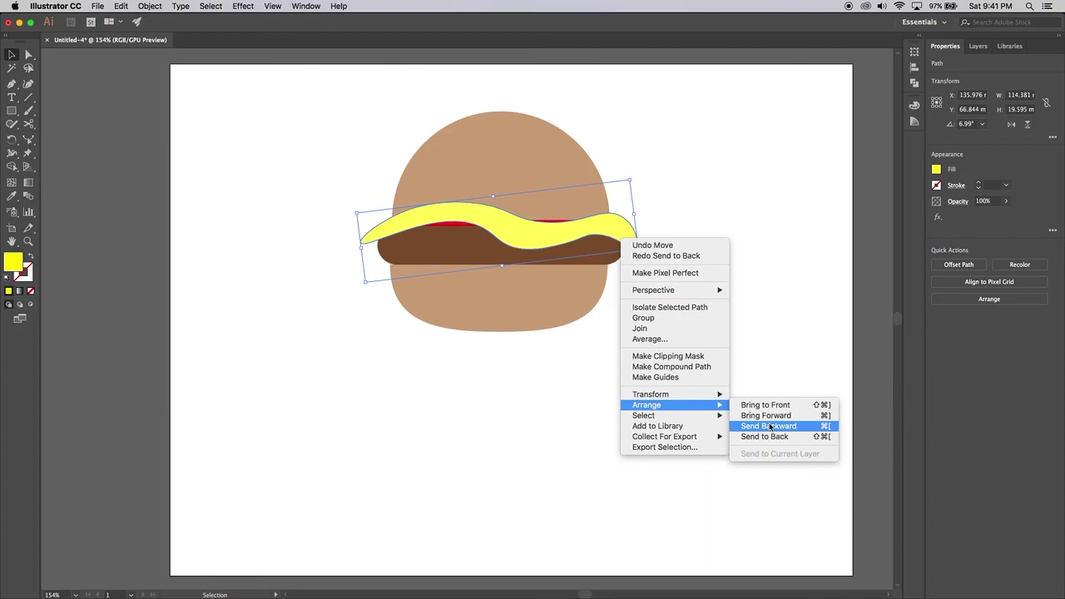
{"action": "left_click", "coordinate": [771, 427]}
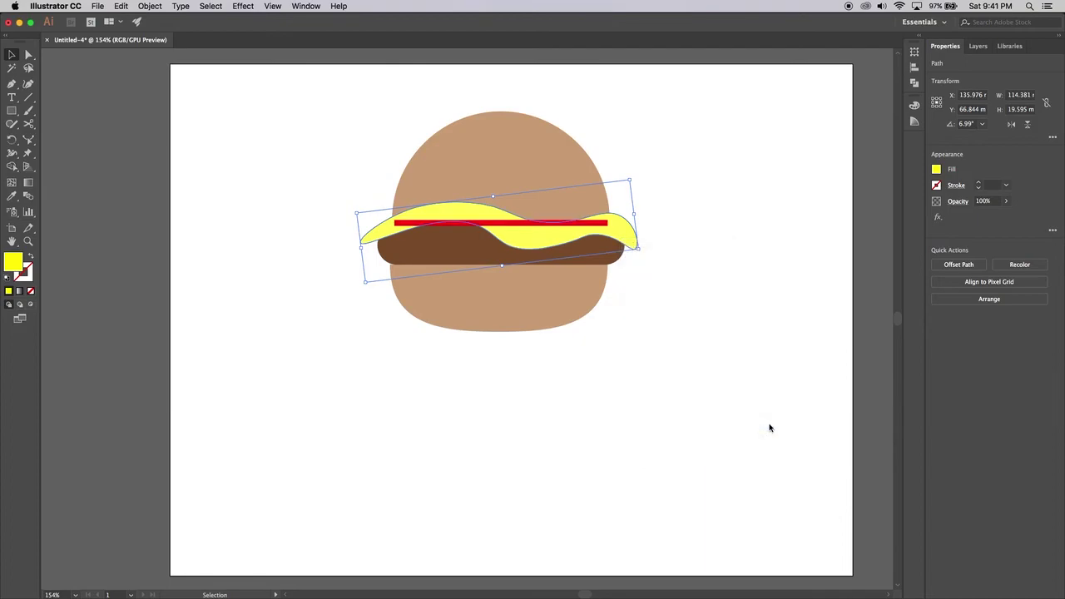
{"action": "left_click", "coordinate": [676, 329]}
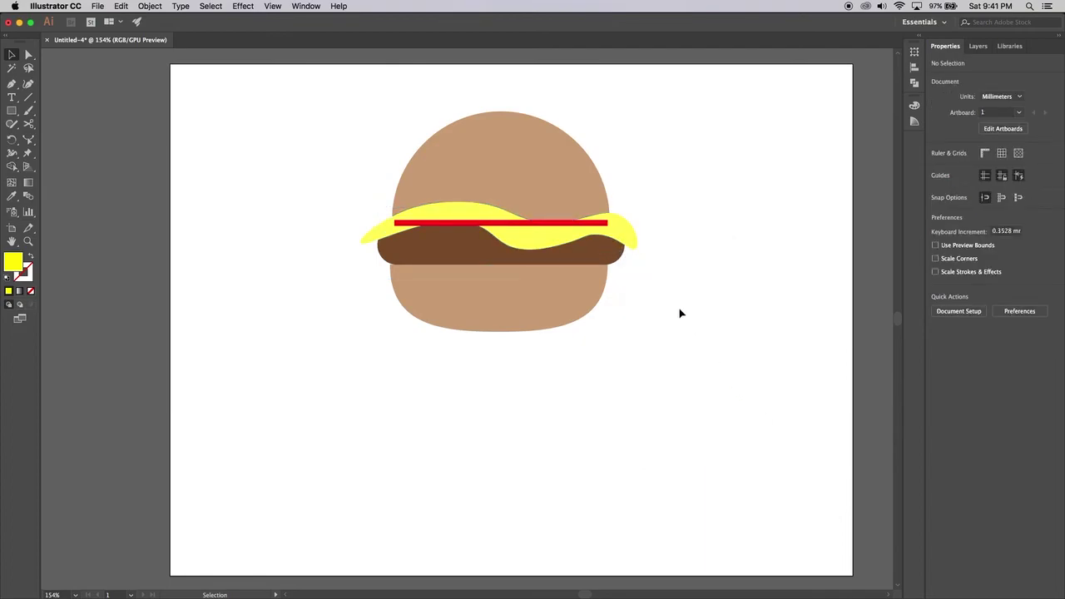
Send the red sauce strip backward so it sits behind the cheese
{"action": "left_click", "coordinate": [599, 226]}
{"action": "right_click", "coordinate": [596, 225]}
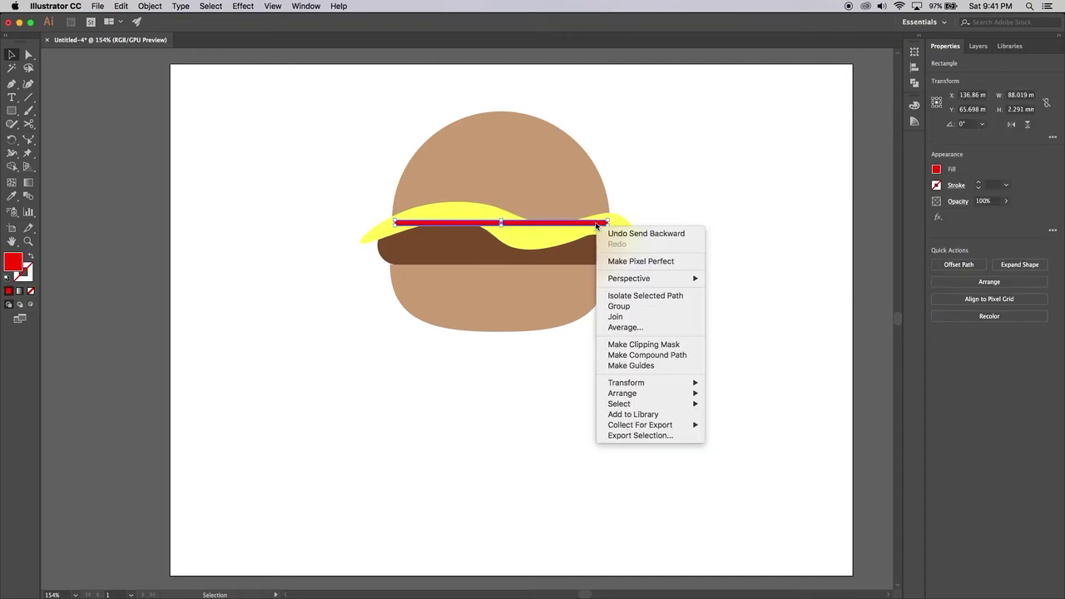
{"action": "mouse_move", "coordinate": [676, 393]}
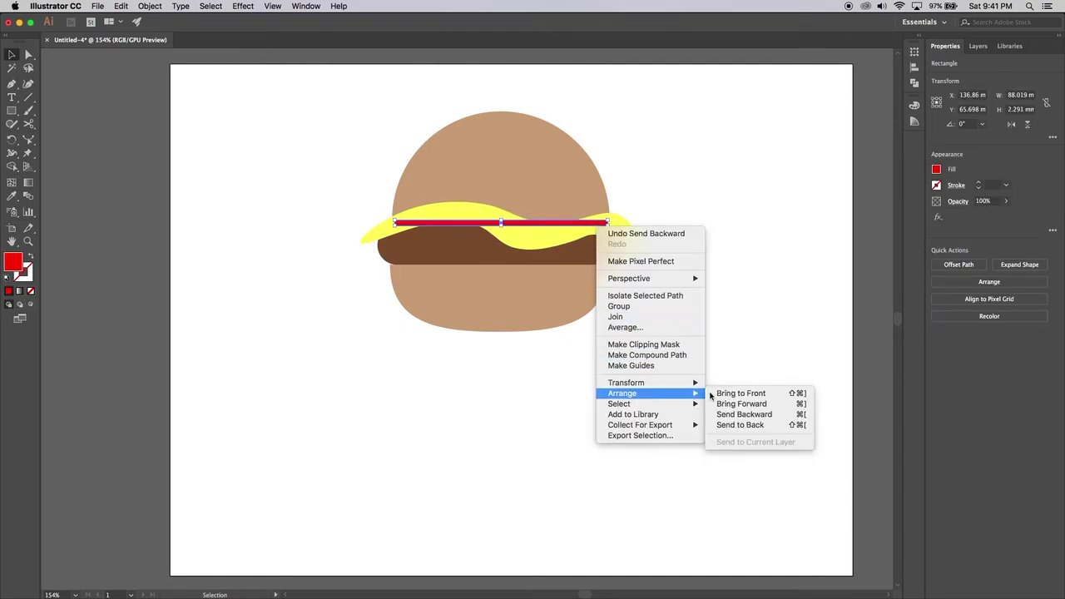
{"action": "left_click", "coordinate": [744, 415]}
{"action": "left_click", "coordinate": [818, 331]}
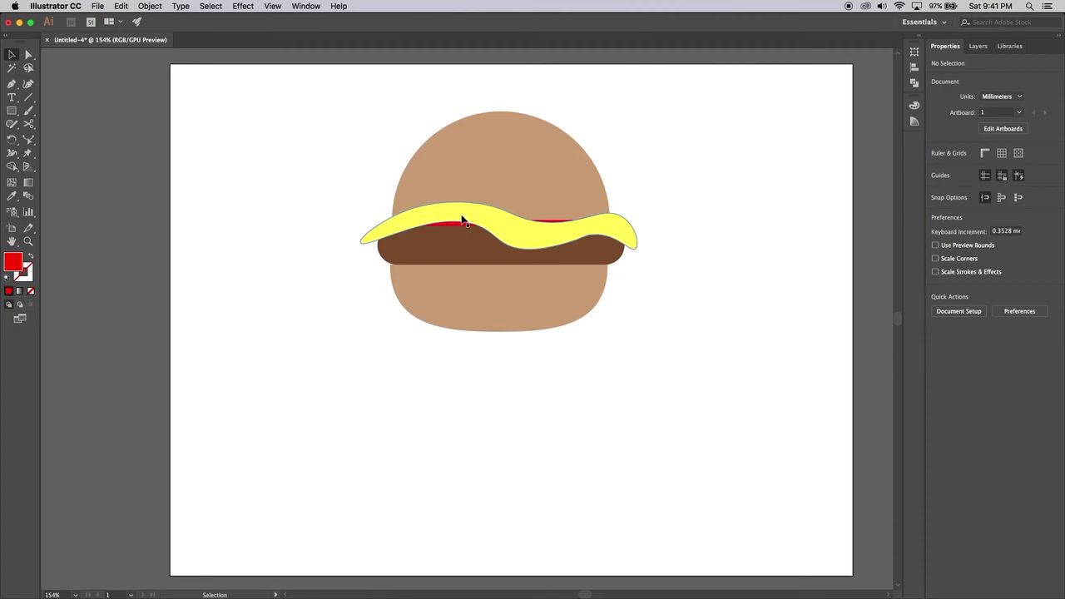
Bring the top bun to the front so its lower edge overlaps the cheese
{"action": "left_click", "coordinate": [512, 174]}
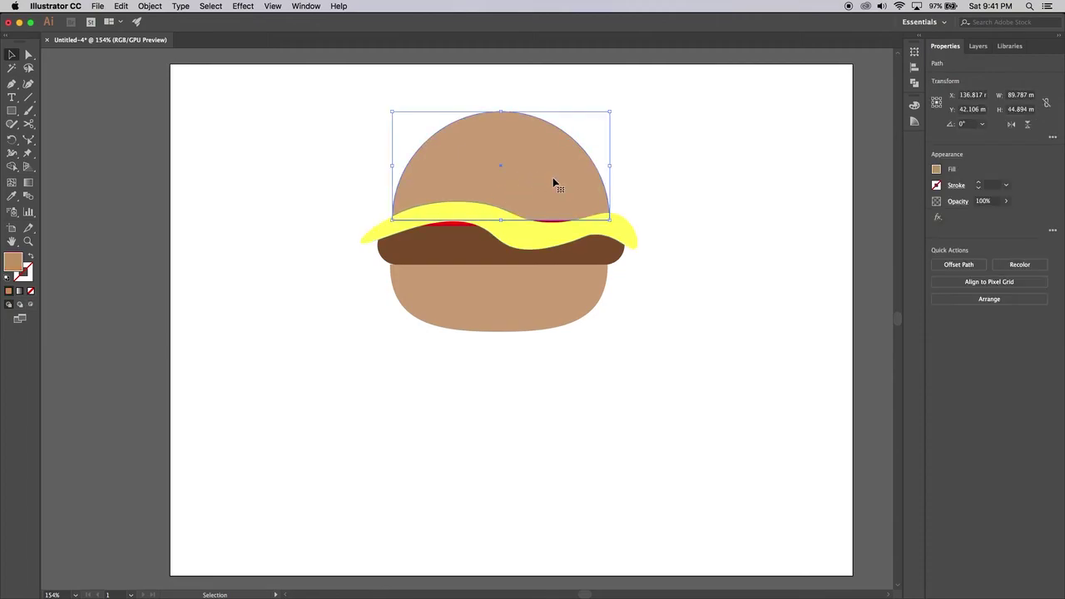
{"action": "right_click", "coordinate": [551, 180]}
{"action": "mouse_move", "coordinate": [642, 343]}
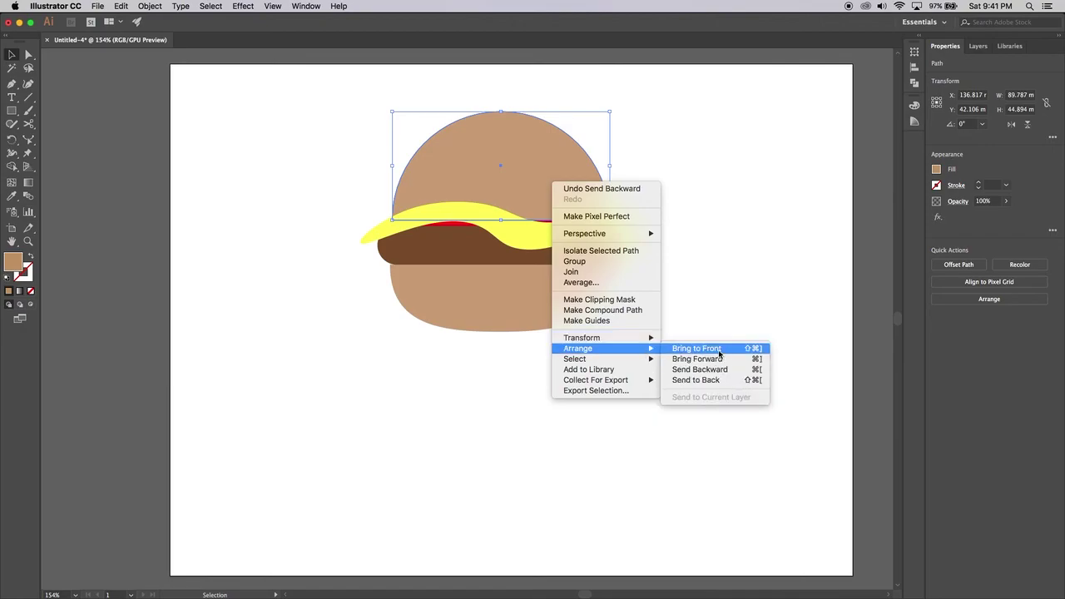
{"action": "left_click", "coordinate": [718, 350]}
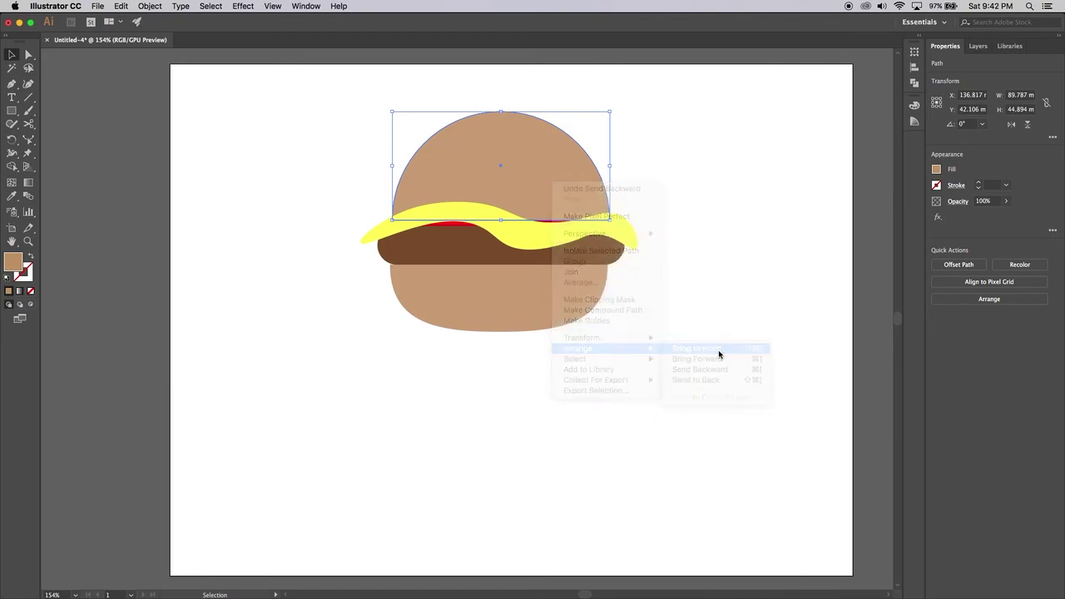
{"action": "left_click", "coordinate": [731, 406]}
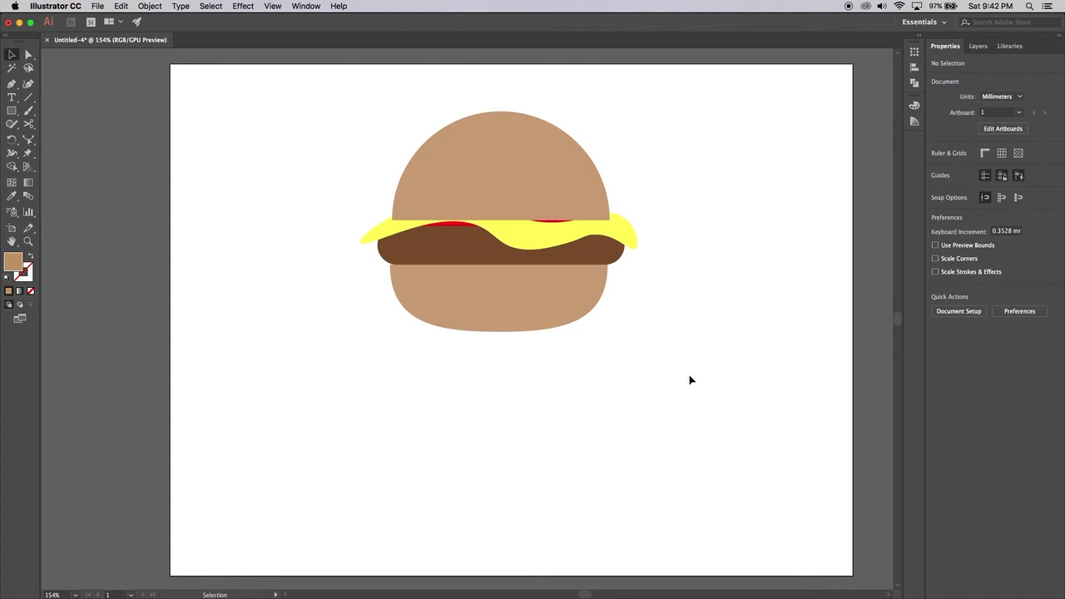
{"action": "left_click", "coordinate": [532, 302]}
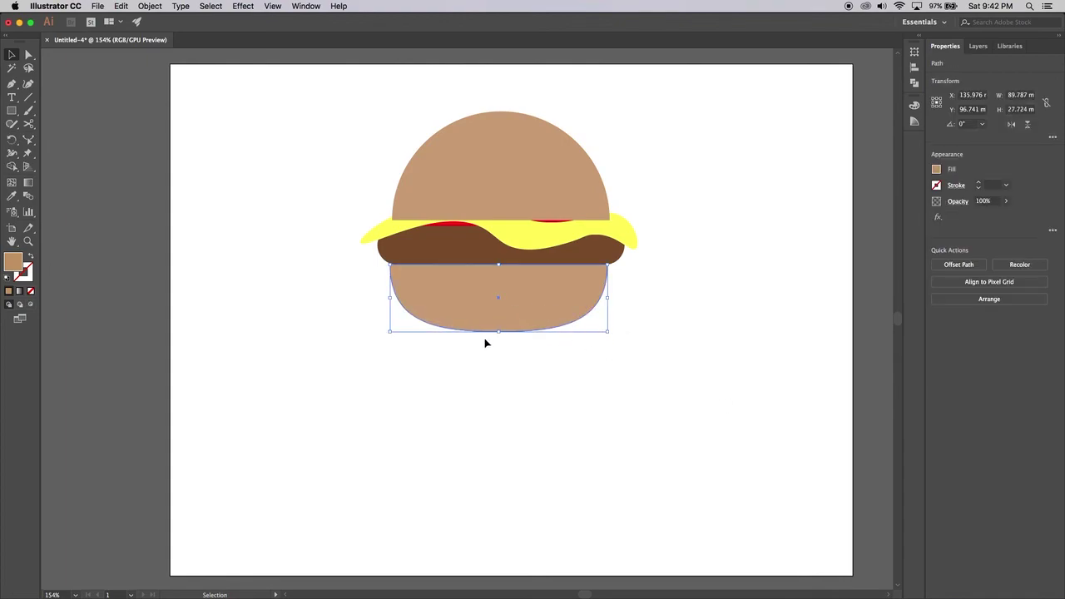
Pull the bottom bun's lowest anchor point upward to make the base shorter and flatter
{"action": "left_click", "coordinate": [29, 56]}
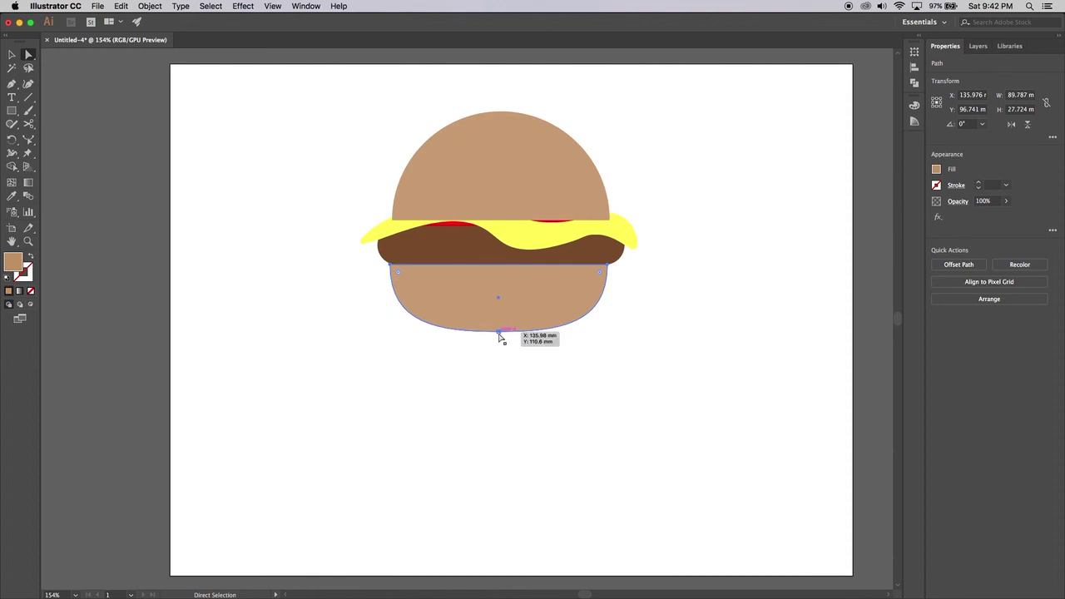
{"action": "left_click", "coordinate": [500, 331]}
{"action": "left_click_drag", "start_coordinate": [501, 333], "coordinate": [500, 319]}
{"action": "left_click", "coordinate": [578, 162]}
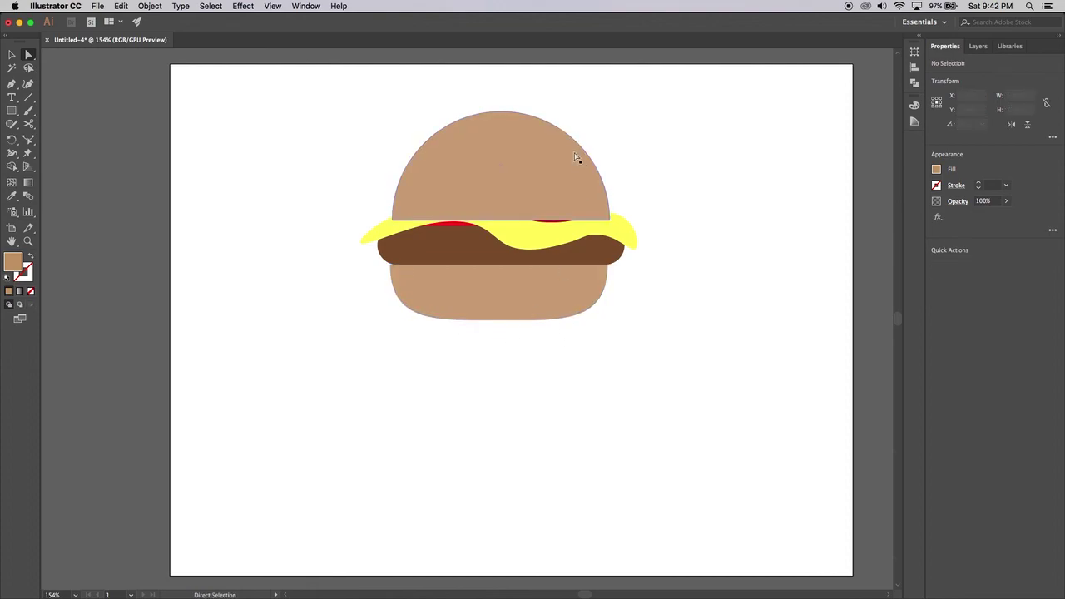
{"action": "left_click", "coordinate": [643, 169]}
{"action": "scroll", "coordinate": [647, 273], "scroll_direction": "down", "scroll_amount": 1}
{"action": "scroll", "coordinate": [648, 273], "scroll_direction": "up", "scroll_amount": 1}
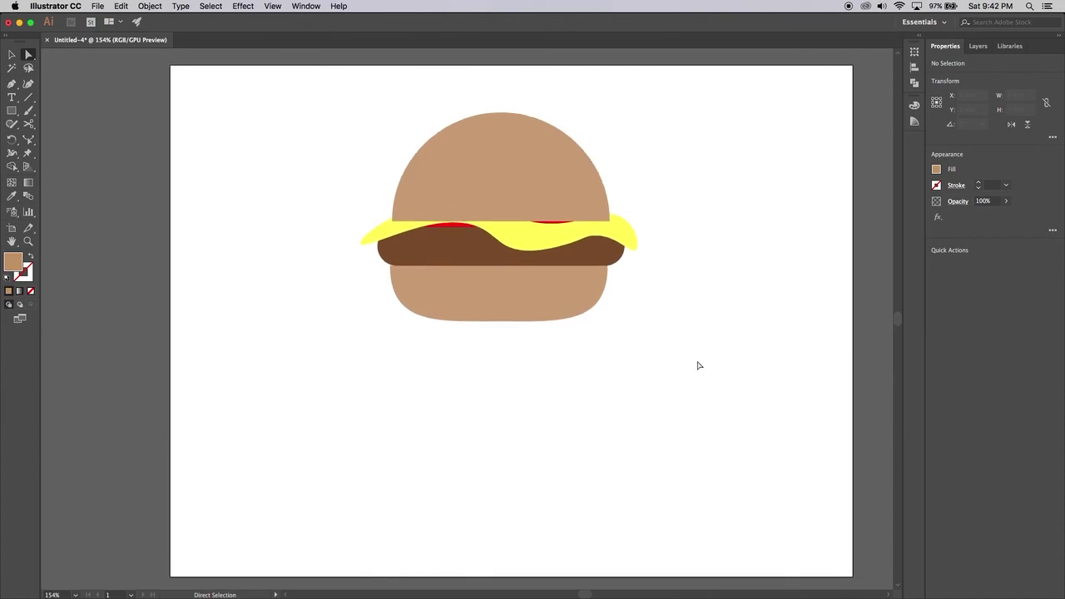
Select all burger shapes, shift them left and down, and scale up to about 174 × 131 mm
{"action": "left_click", "coordinate": [12, 55]}
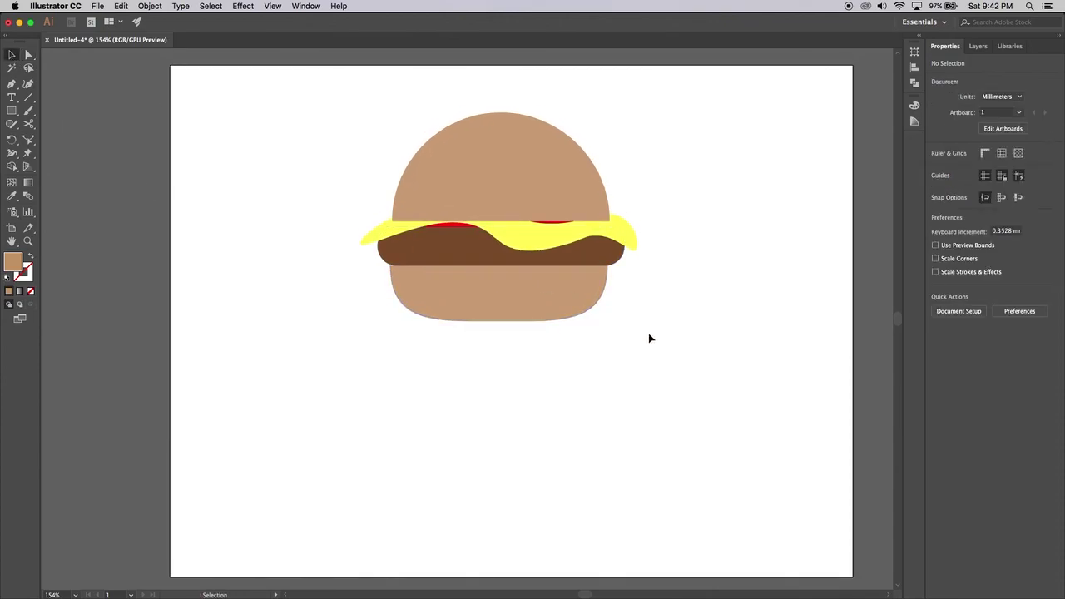
{"action": "left_click_drag", "start_coordinate": [668, 367], "coordinate": [330, 98]}
{"action": "left_click_drag", "start_coordinate": [538, 187], "coordinate": [468, 212]}
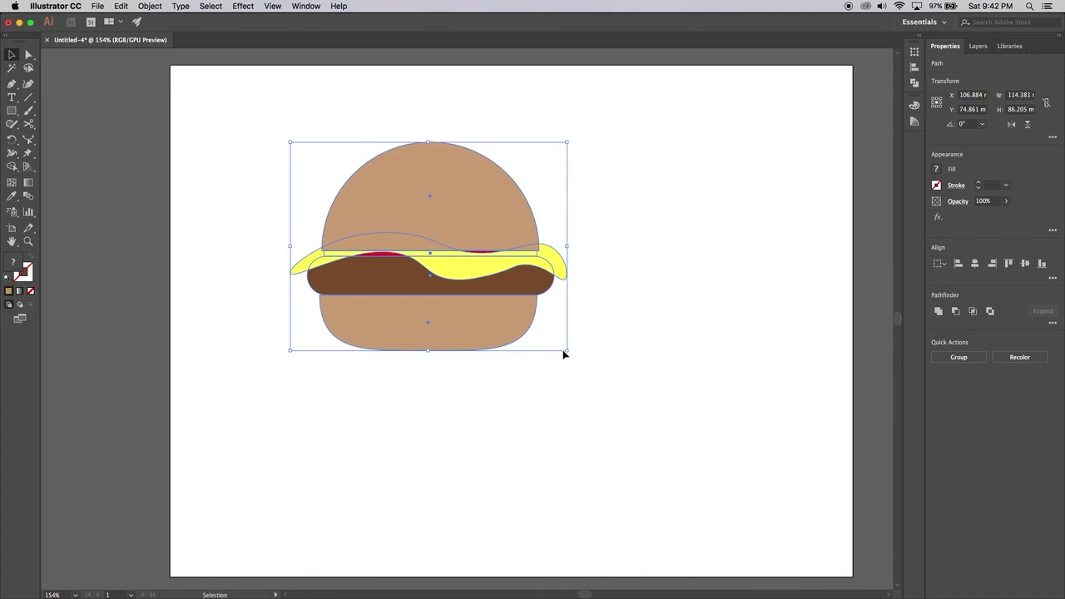
{"action": "left_click_drag", "start_coordinate": [566, 352], "coordinate": [730, 483]}
{"action": "left_click", "coordinate": [767, 371]}
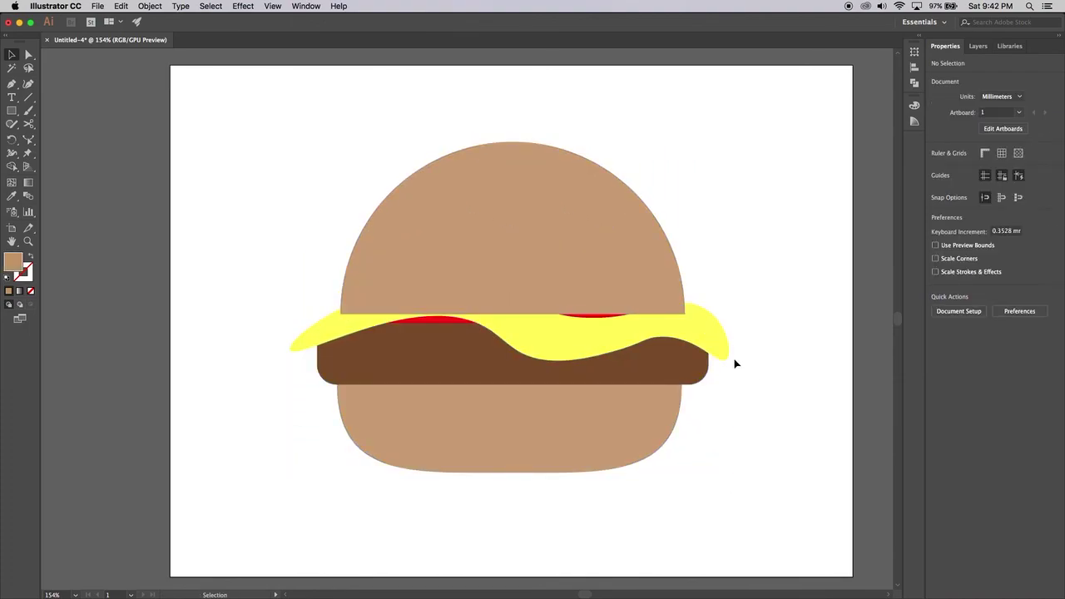